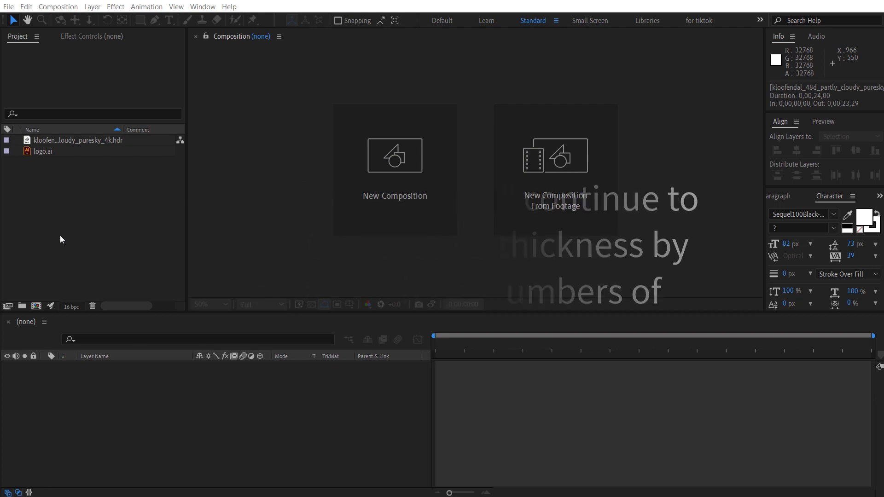
Step: Preview the logo.ai footage full screen, then close the preview
click(60, 239)
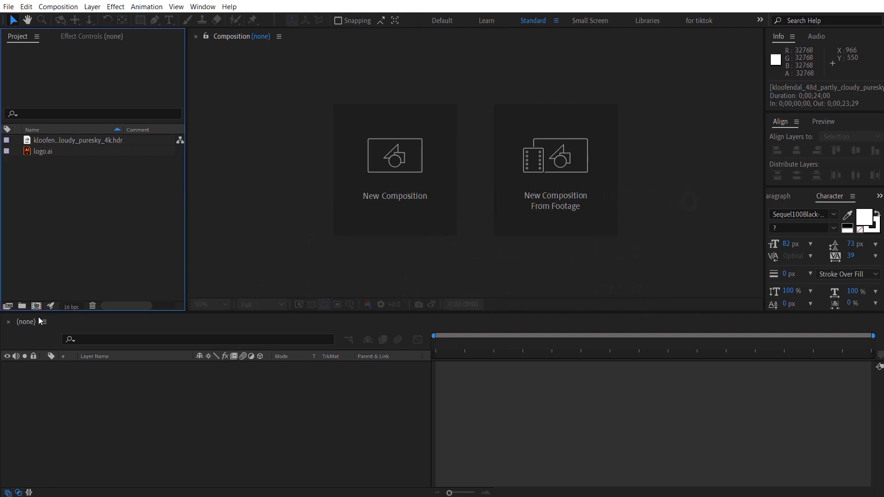
click(39, 152)
click(46, 139)
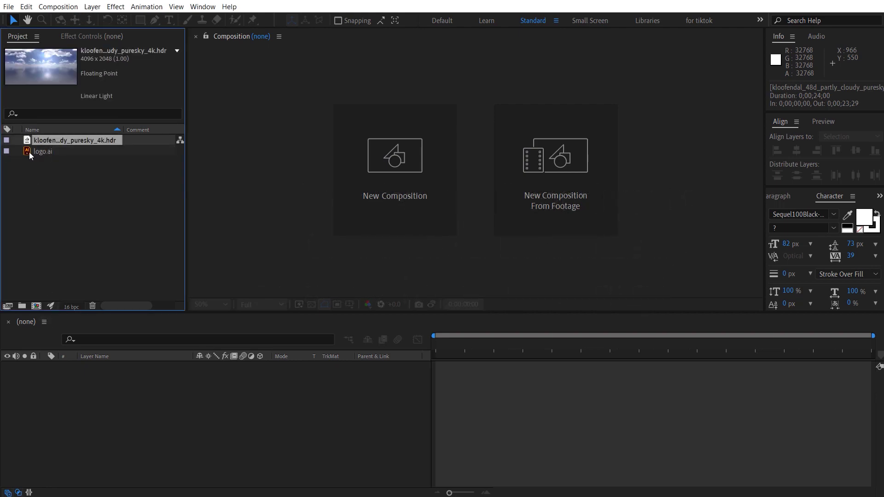
double_click(29, 152)
key(grave)
key(grave)
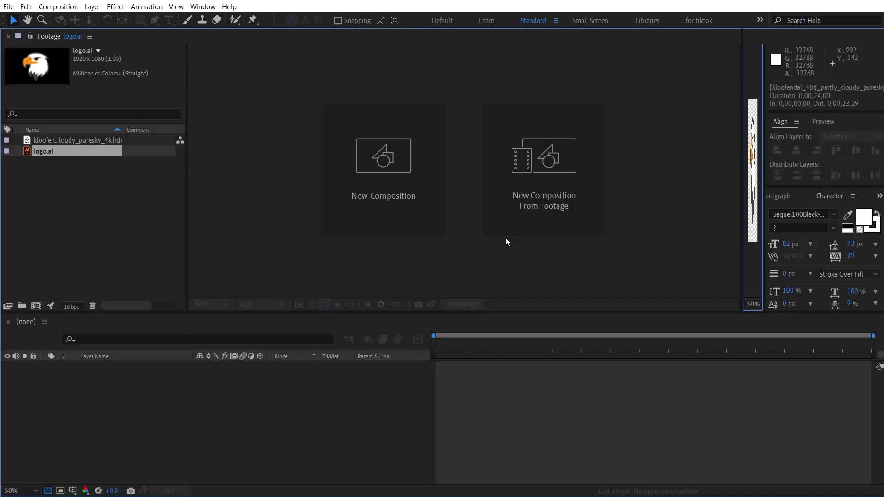
key(ctrl+w)
Step: Create a new composition named 'logo reveal'
click(36, 307)
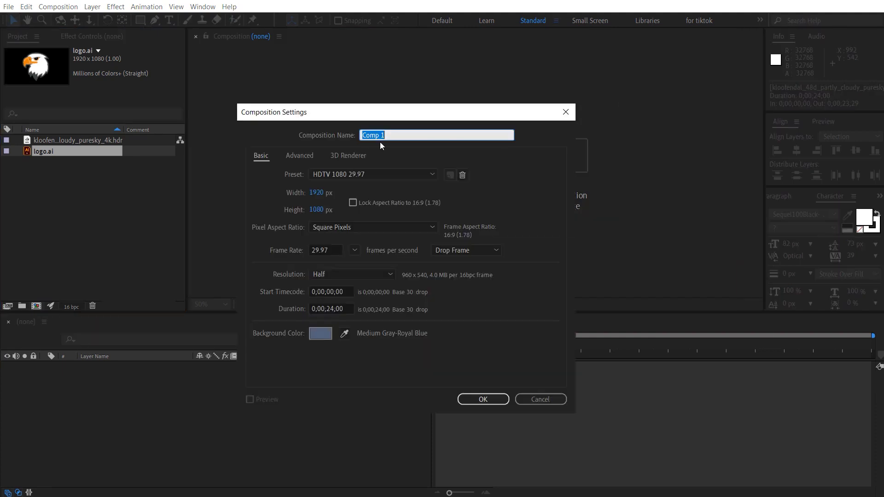
key(BackSpace)
text(logo re)
text(veal)
key(Return)
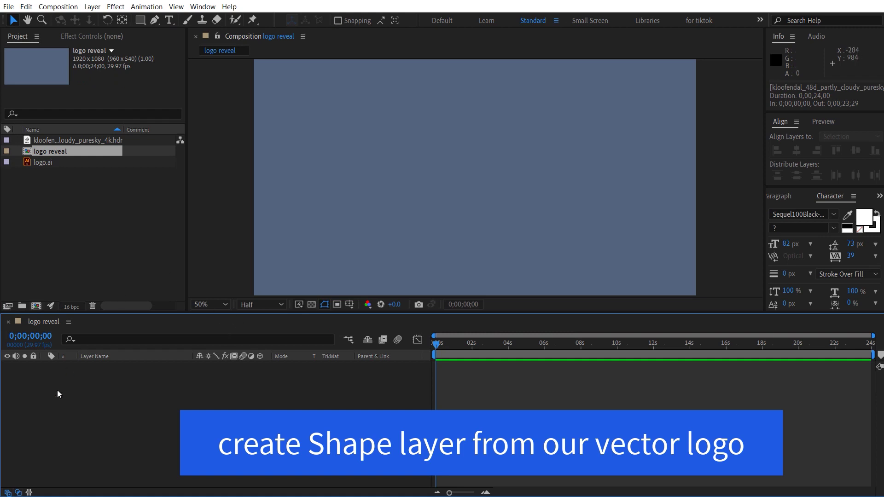
Step: Add logo.ai to the comp, convert it to shape outlines, and delete the original layer
click(47, 163)
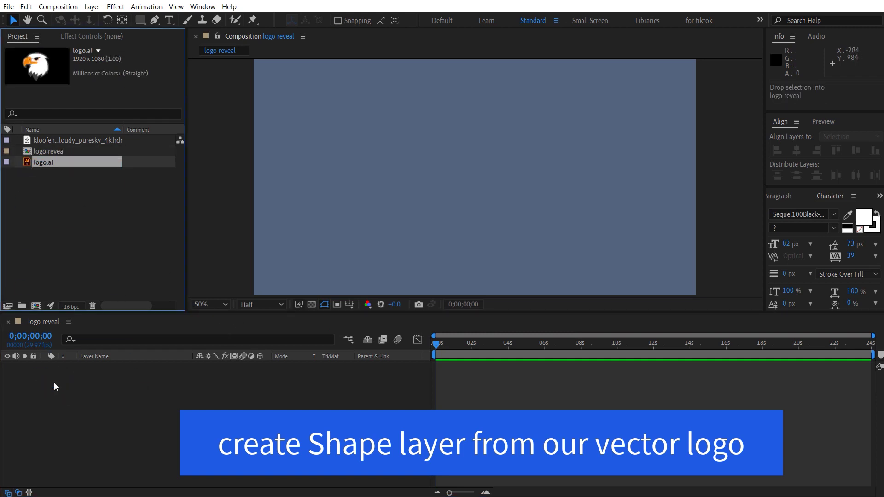
drag(53, 383, 56, 385)
key(comma)
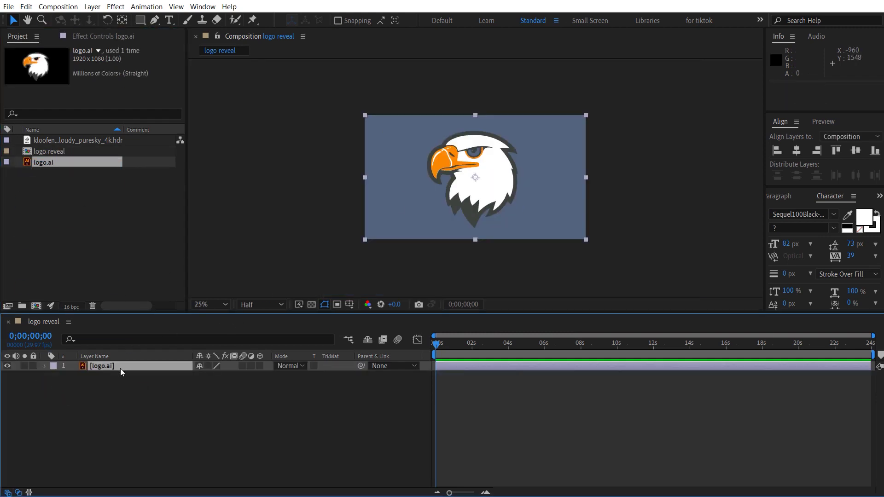
right_click(118, 367)
mouse_move(167, 293)
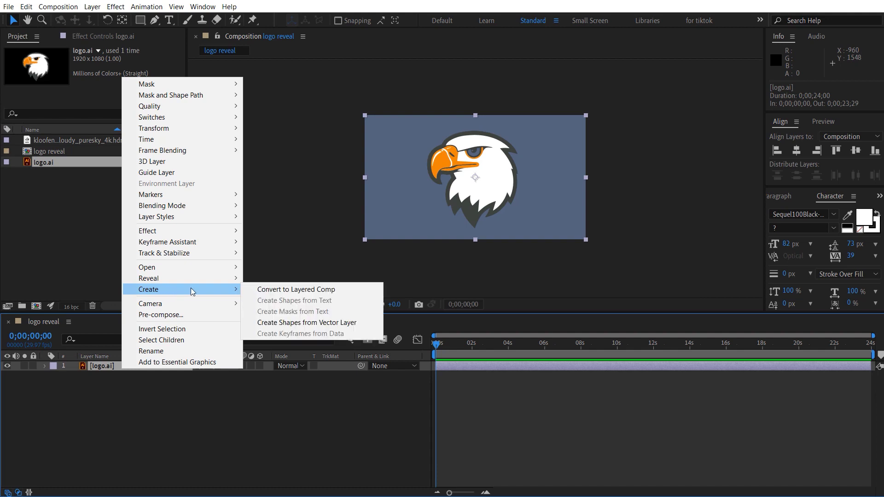
click(309, 323)
key(Delete)
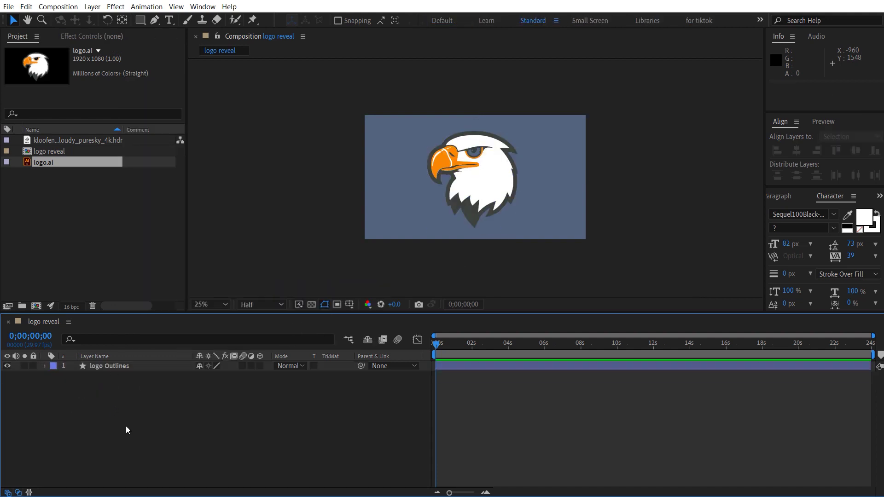
Step: Make logo Outlines 3D and add a 3D null named 'camera'
click(261, 366)
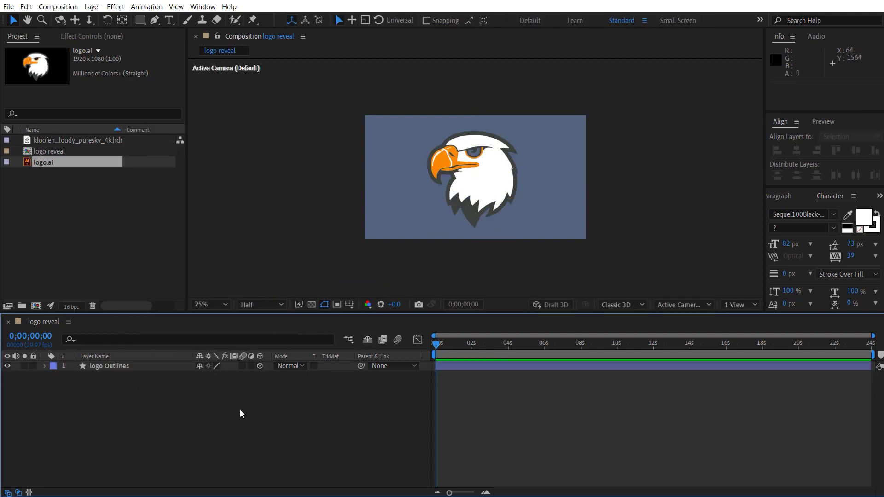
click(171, 369)
click(120, 400)
right_click(118, 409)
mouse_move(184, 415)
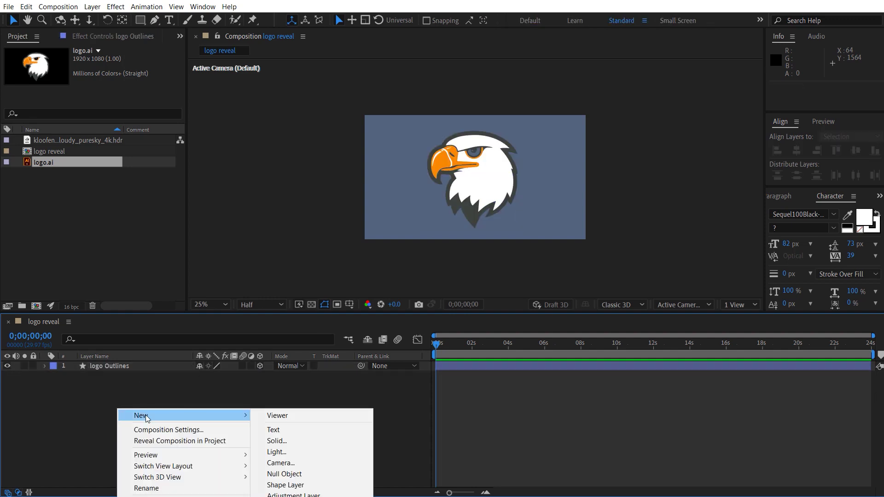
click(284, 473)
key(Return)
text(c)
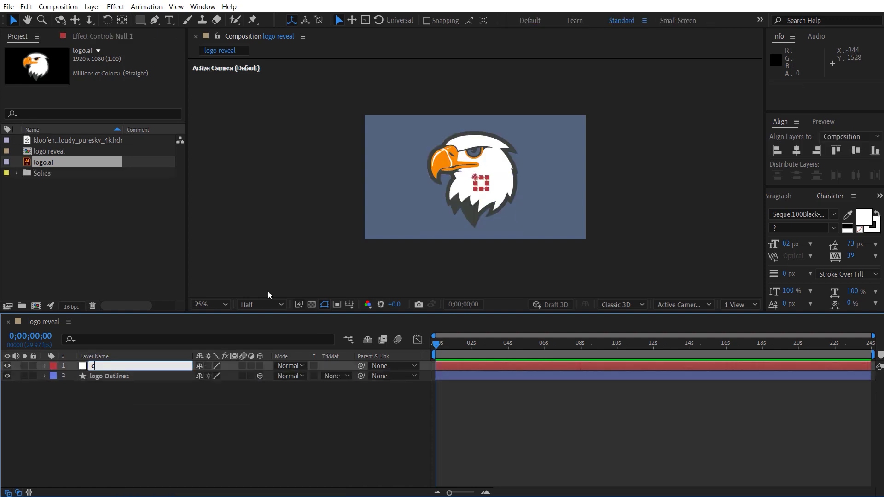
text(amera)
key(Return)
click(260, 366)
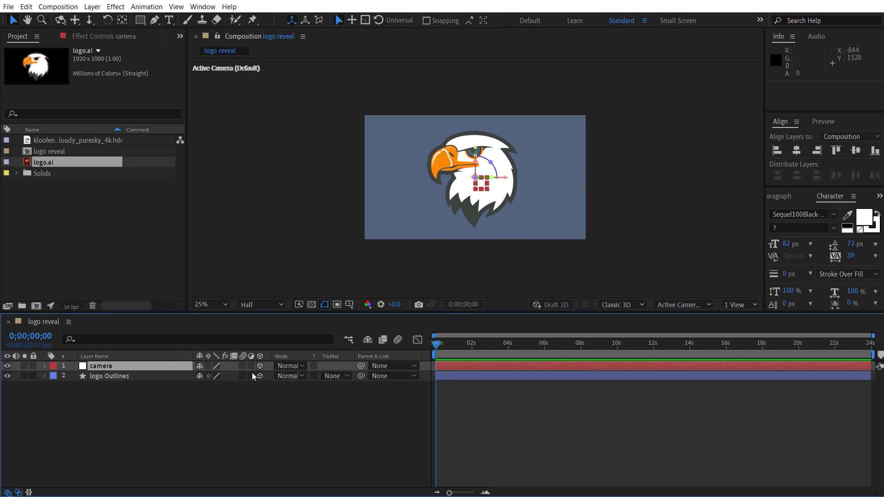
Step: Add Camera 1 with default settings and parent it to the camera null
right_click(225, 416)
mouse_move(276, 431)
click(405, 478)
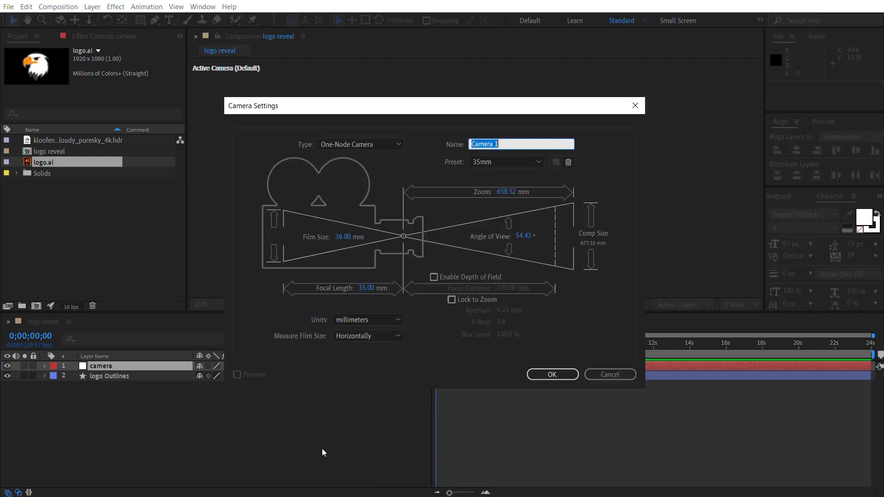
click(552, 374)
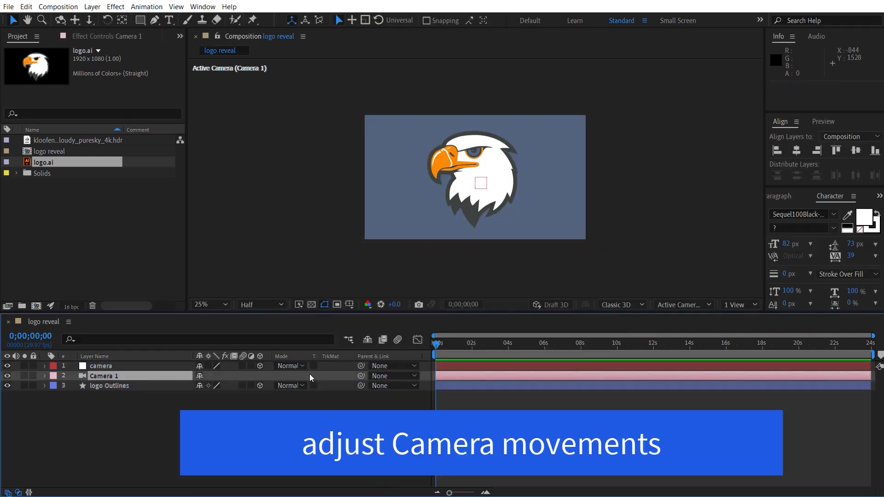
drag(283, 380, 126, 371)
Step: Tilt the camera null to an X Rotation of 49°
click(131, 369)
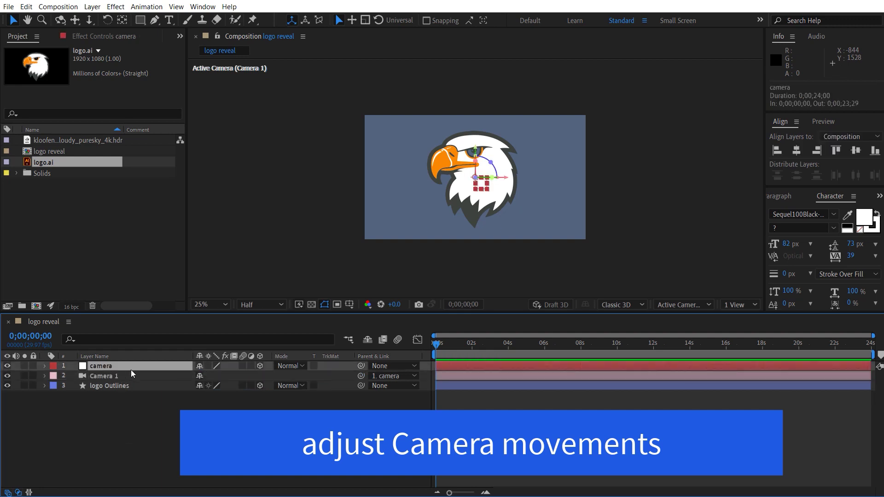
key(r)
drag(210, 386, 240, 383)
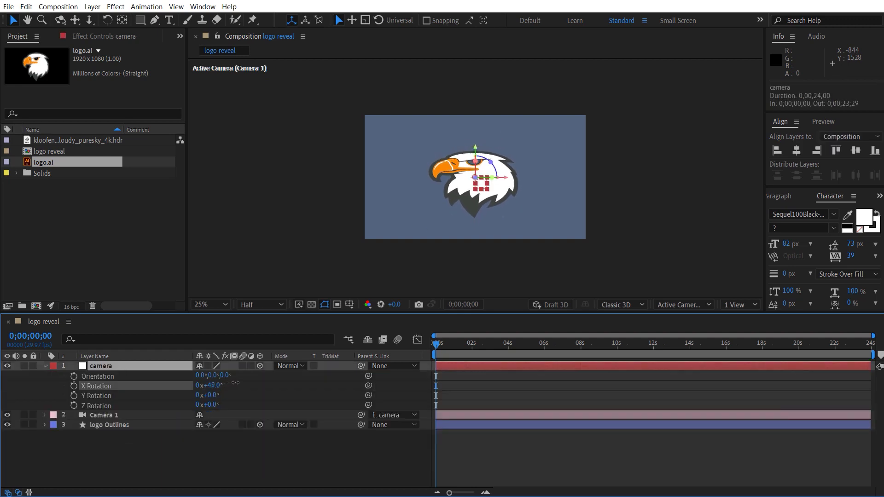
click(140, 365)
Step: Duplicate the null as 'camera 2' with X Rotation 0°, and parent the camera null to it
key(ctrl+d)
click(209, 386)
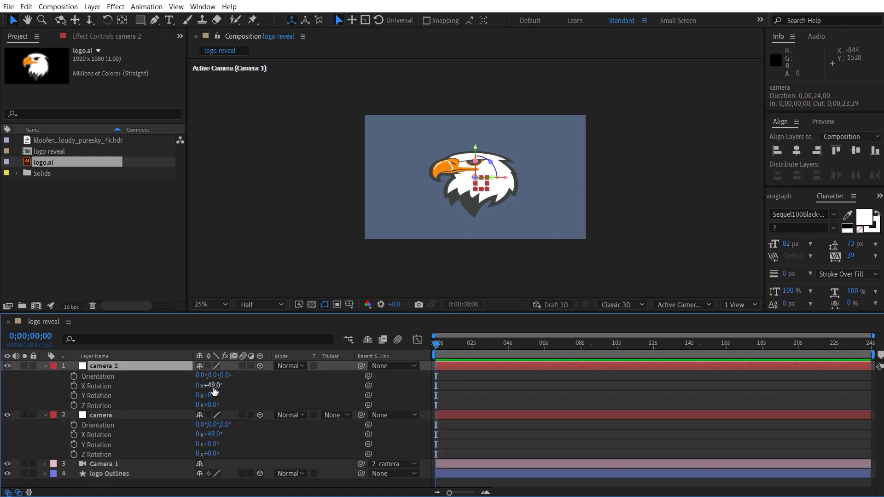
text(0)
key(Return)
drag(361, 415, 129, 366)
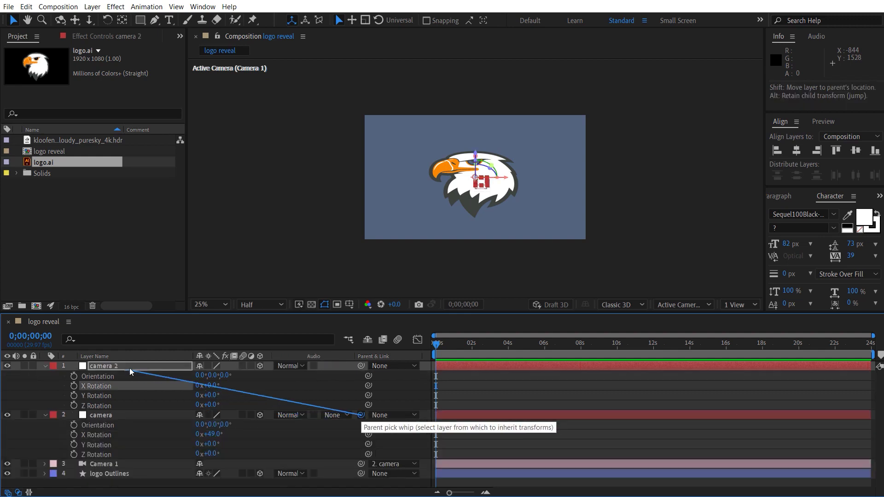
Step: Keyframe camera 2's Z Rotation from 87° down to 0°
mouse_move(210, 405)
mouse_down()
mouse_move(229, 404)
mouse_move(217, 406)
mouse_move(236, 383)
mouse_move(216, 411)
mouse_move(232, 404)
mouse_up()
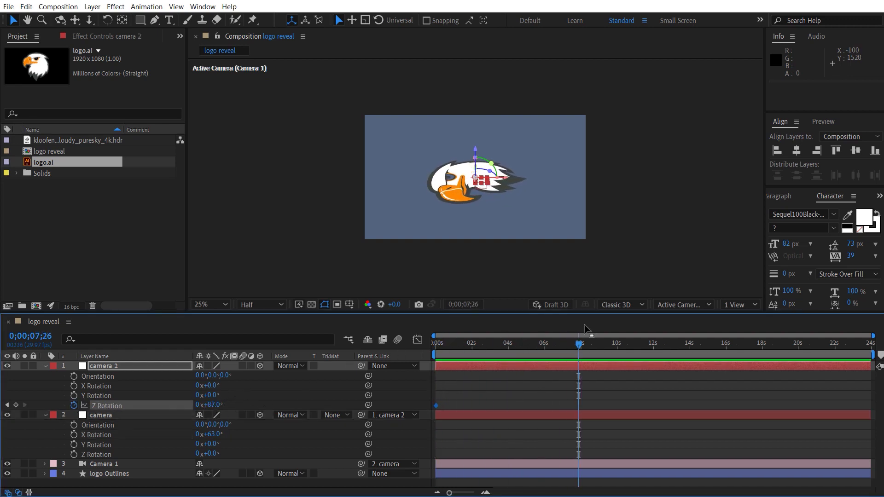
text(0)
key(Return)
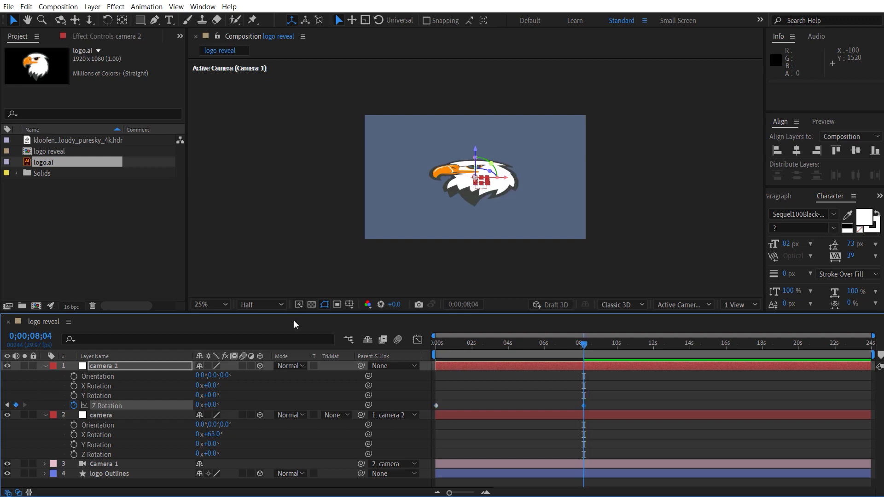
Step: Keyframe the camera null's X Rotation from 63° to 0° around 5;23
click(74, 435)
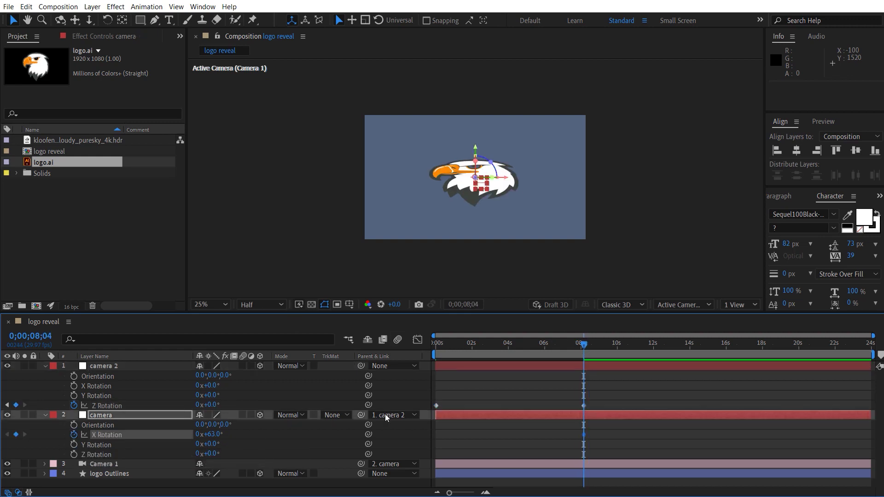
drag(584, 435, 541, 435)
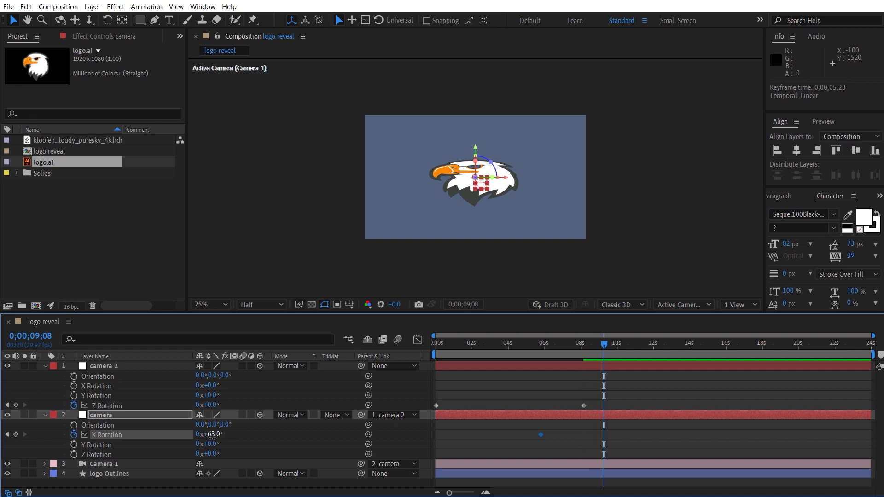
text(0)
key(Return)
drag(450, 345, 612, 346)
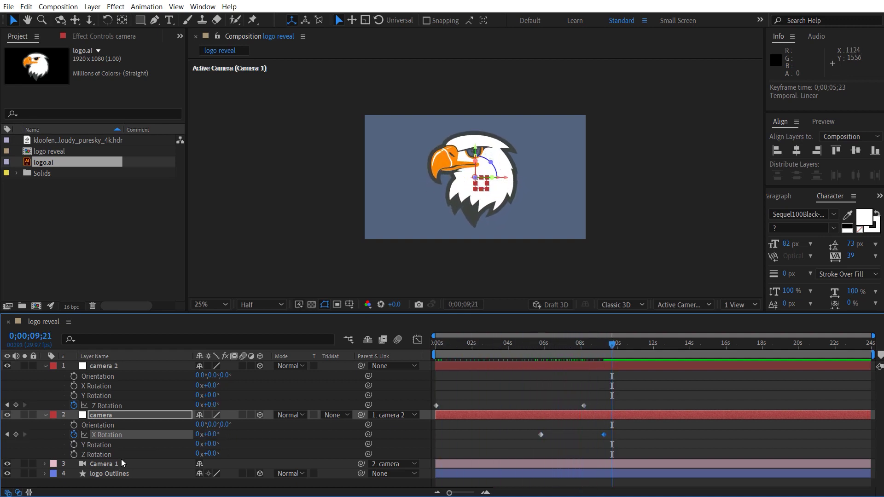
Step: Keyframe Camera 1's Position Z from -1866.7 to -2608.7 at 19;17
click(134, 465)
key(p)
click(75, 473)
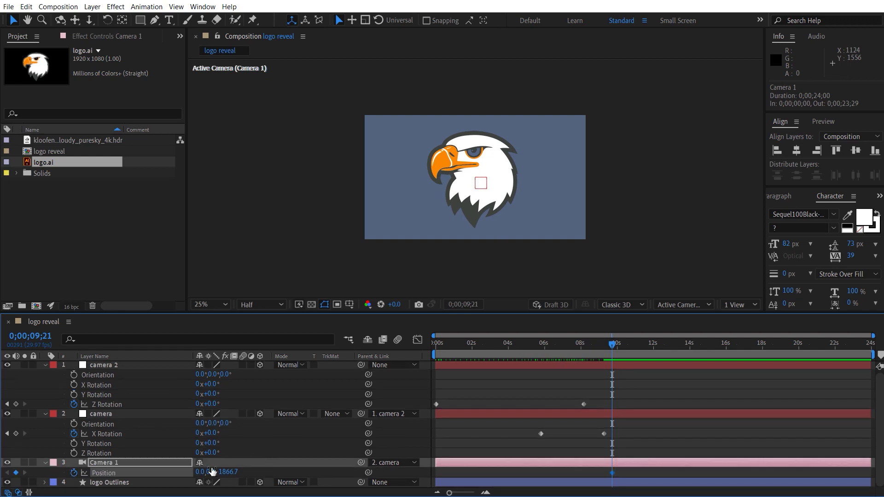
drag(613, 473, 461, 473)
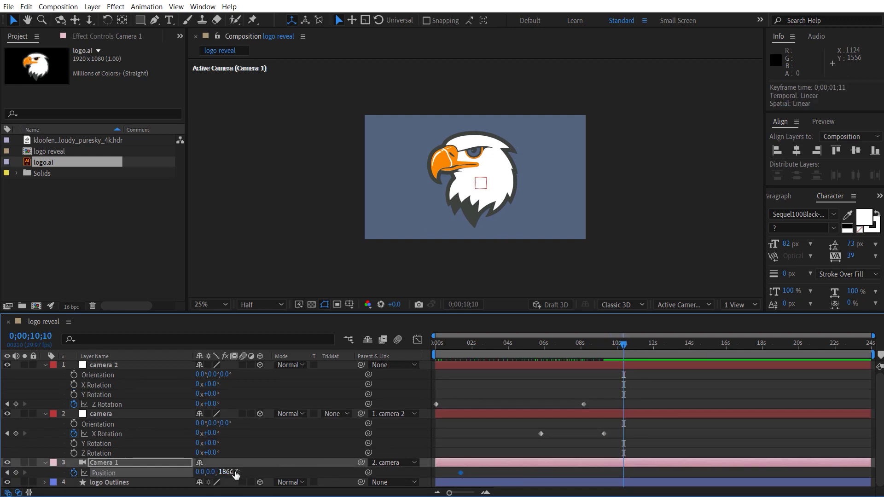
mouse_move(230, 472)
mouse_down()
mouse_move(122, 493)
mouse_move(691, 327)
mouse_up()
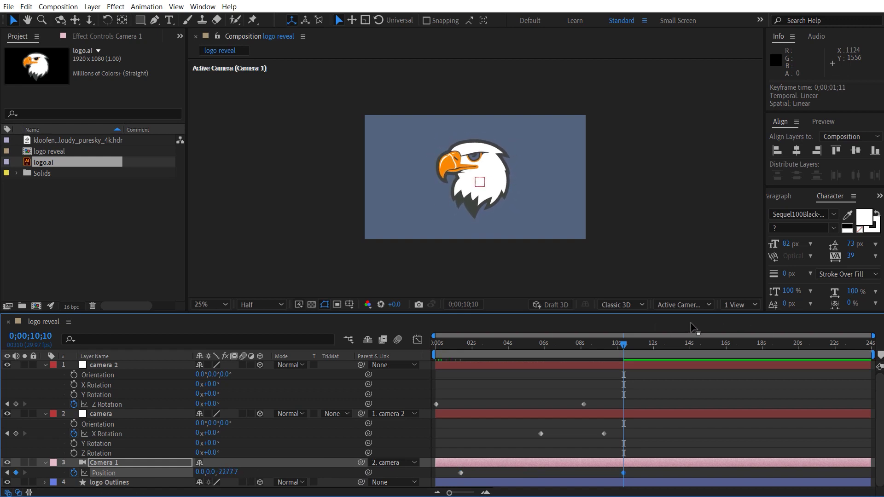
drag(762, 356, 791, 355)
drag(233, 472, 184, 472)
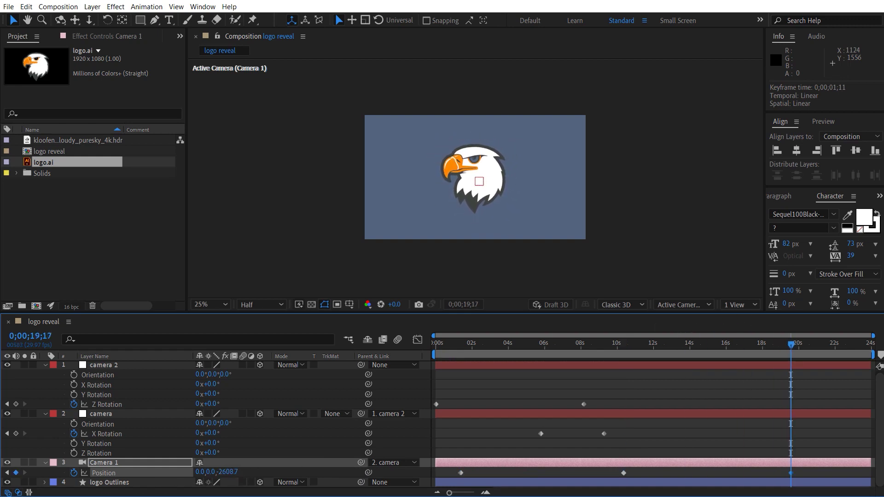
drag(554, 344, 580, 345)
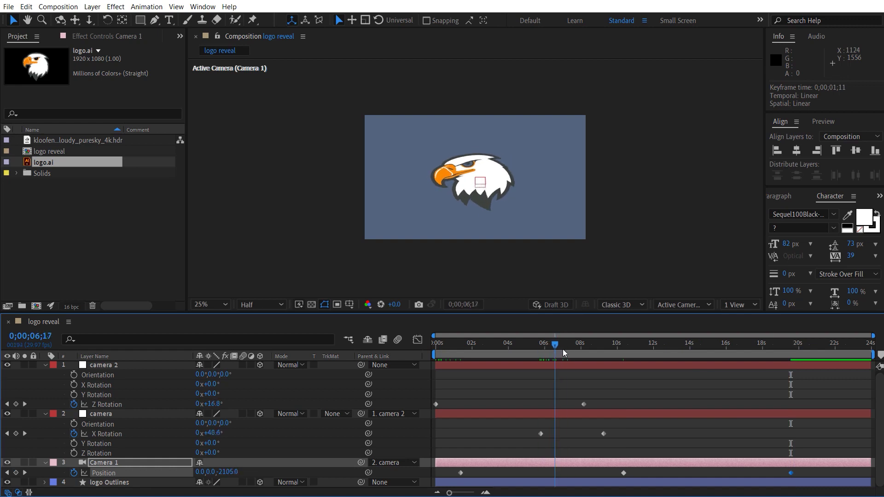
Step: Separate the camera null's Position into X, Y and Z dimensions
click(128, 414)
key(p)
right_click(129, 425)
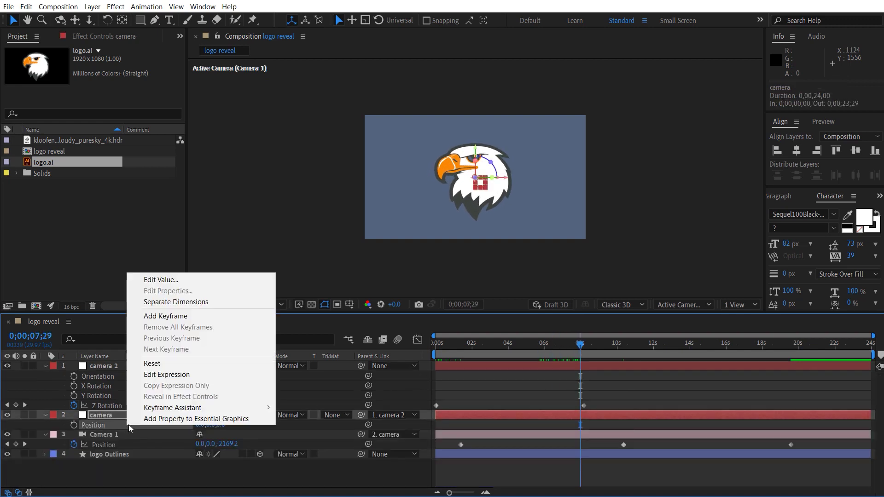
click(176, 302)
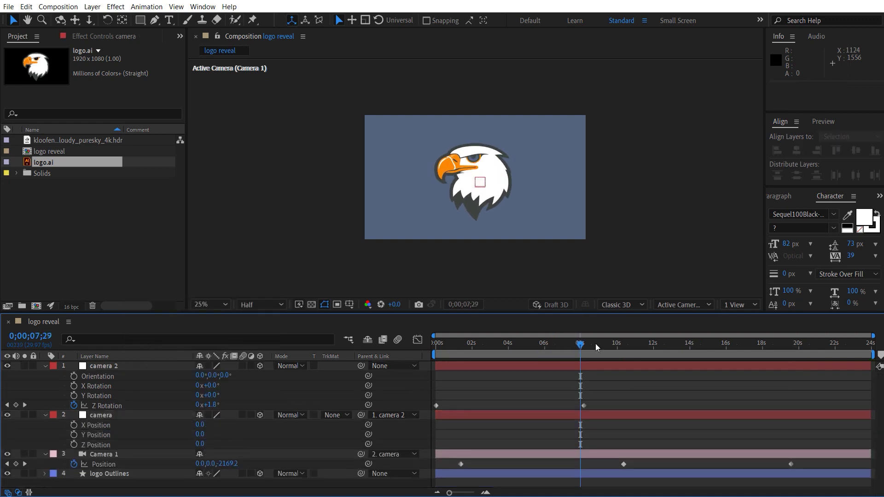
Step: Keyframe the camera null's Y Position rising from 0 to 92 around 7 seconds
click(532, 344)
mouse_move(521, 359)
mouse_down()
mouse_move(574, 364)
mouse_move(597, 354)
mouse_up()
click(73, 435)
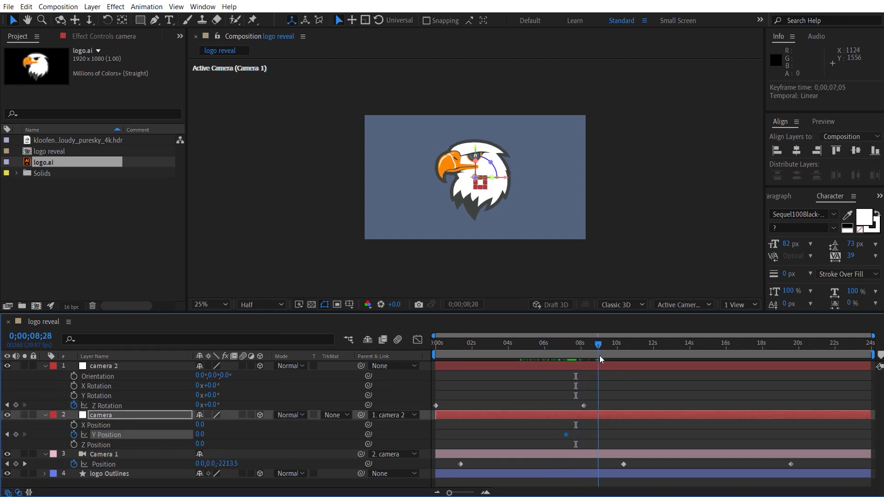
drag(200, 434, 267, 430)
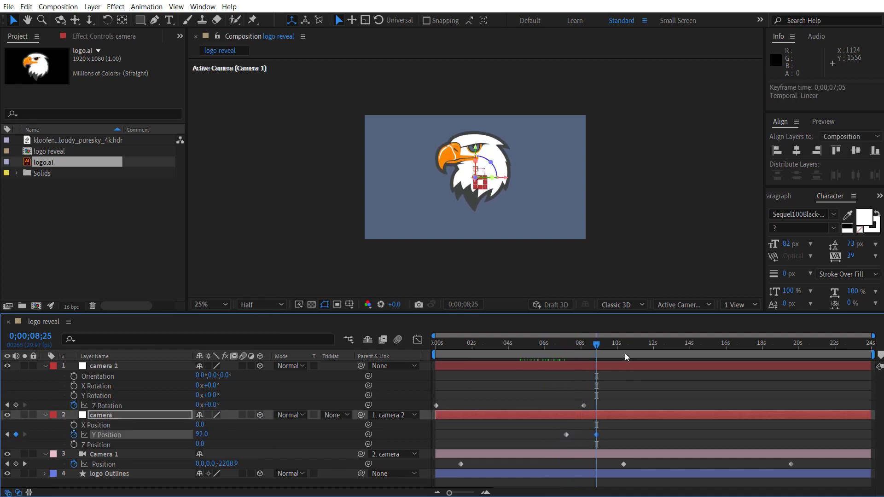
drag(597, 353, 597, 362)
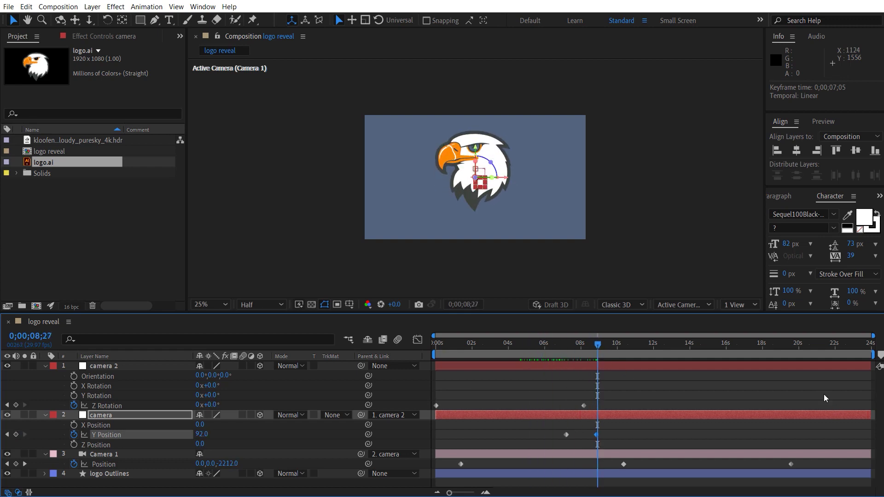
Step: Apply Easy Ease to all keyframes, then make Camera 1's Position keyframes linear
drag(824, 393, 474, 463)
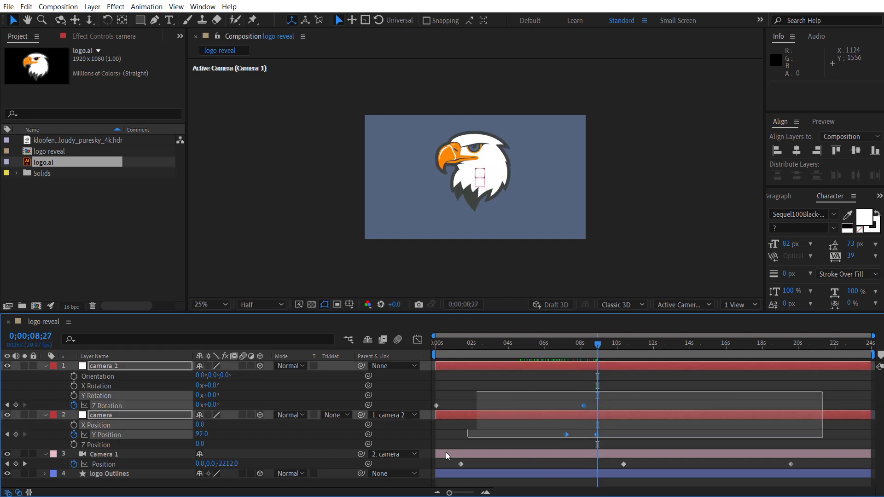
right_click(625, 466)
mouse_move(691, 458)
click(765, 487)
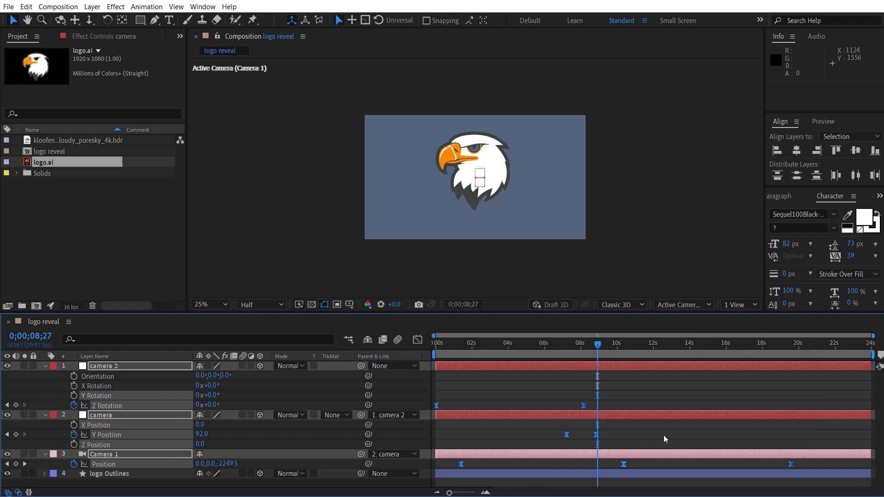
click(665, 436)
drag(807, 470, 617, 461)
ctrl+click(624, 464)
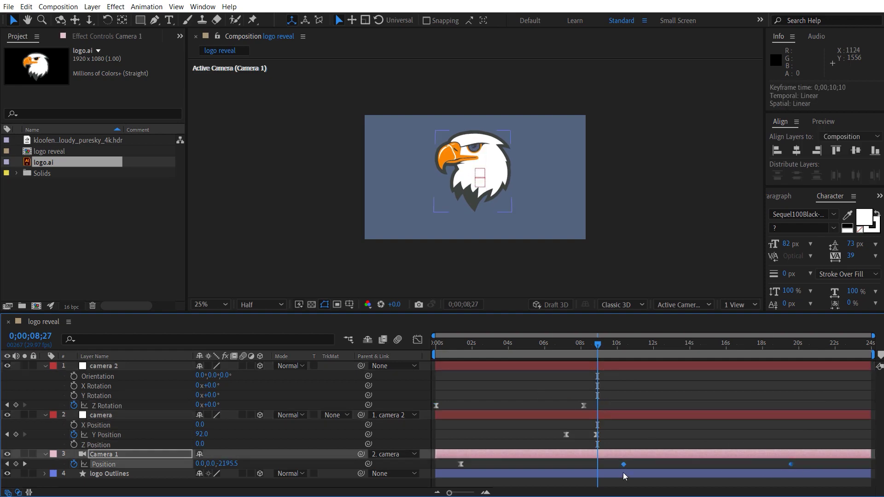
Step: Adjust Camera 1's Position speed-curve influence and end the work area at 19;17
right_click(625, 464)
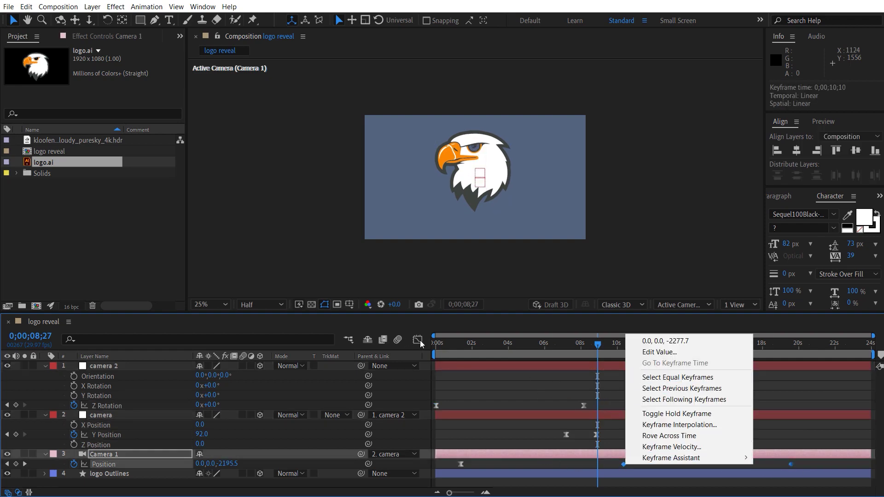
key(shift+F3)
click(622, 389)
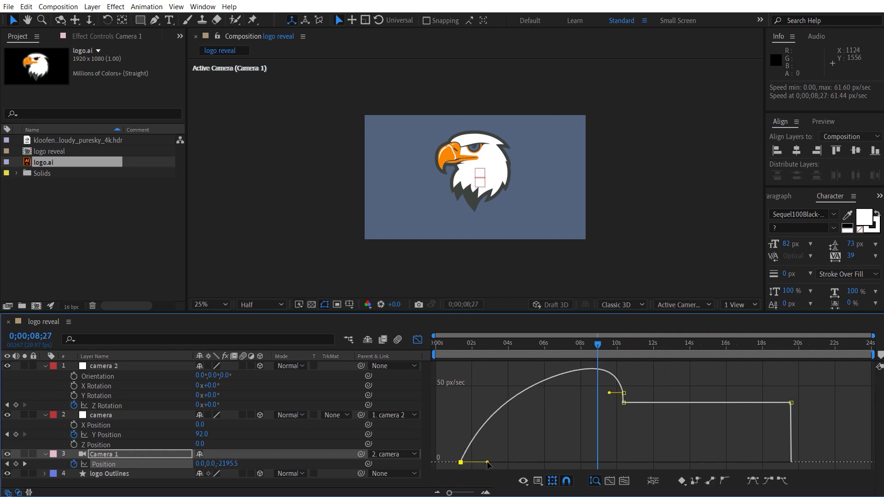
drag(487, 463, 498, 462)
drag(610, 393, 612, 409)
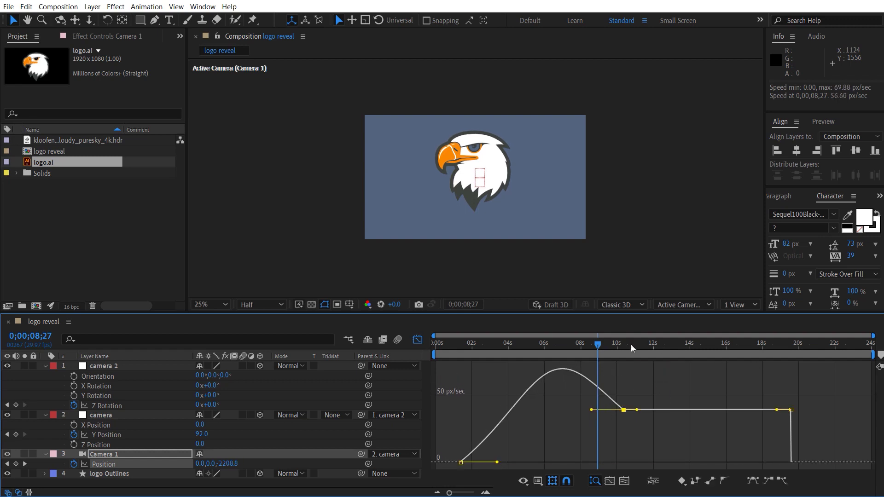
drag(632, 349, 792, 349)
key(n)
key(shift+F3)
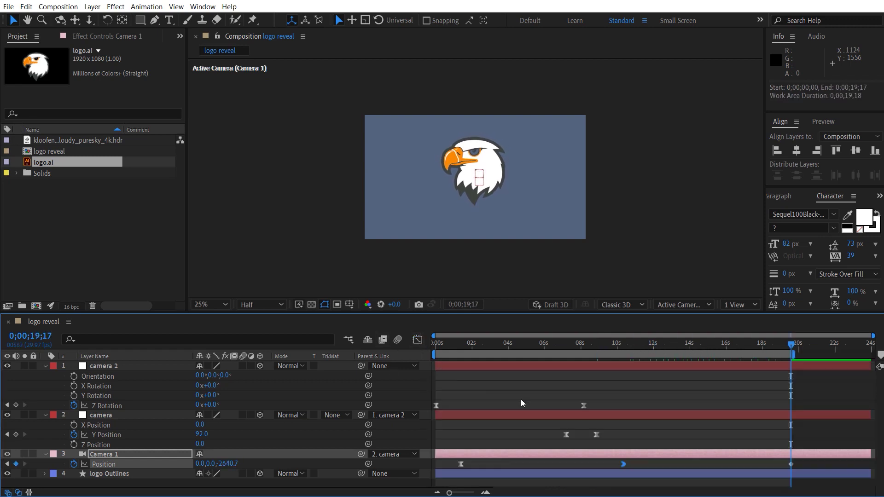
Step: Reshape the speed curves of the camera's Y Position and camera 2's Z Rotation
drag(548, 423, 618, 440)
key(shift+F3)
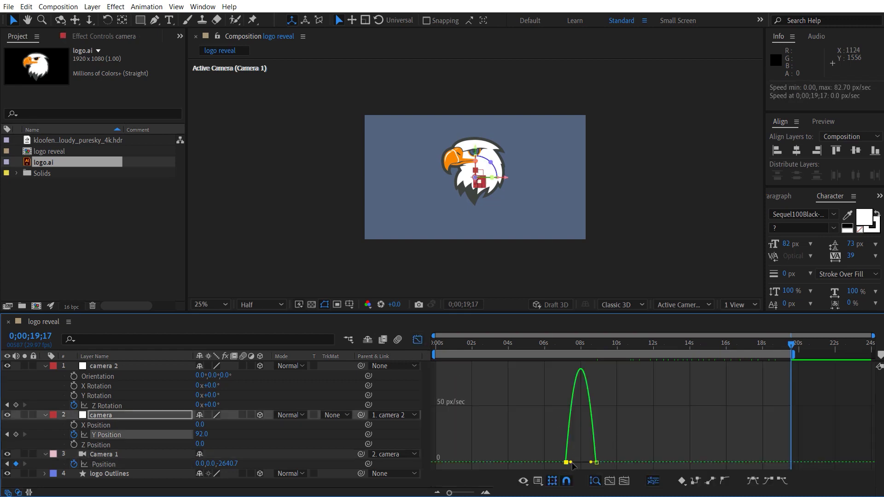
drag(571, 462, 588, 462)
key(shift+F3)
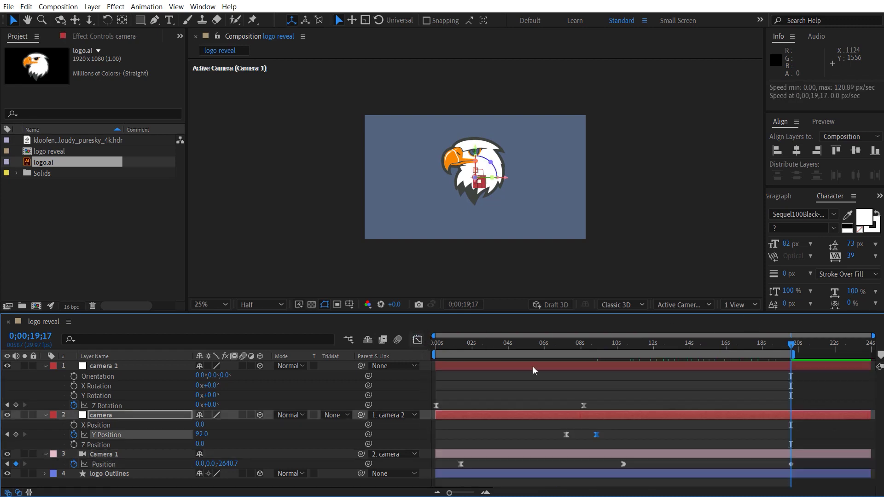
click(533, 367)
key(shift+F3)
drag(560, 371, 458, 370)
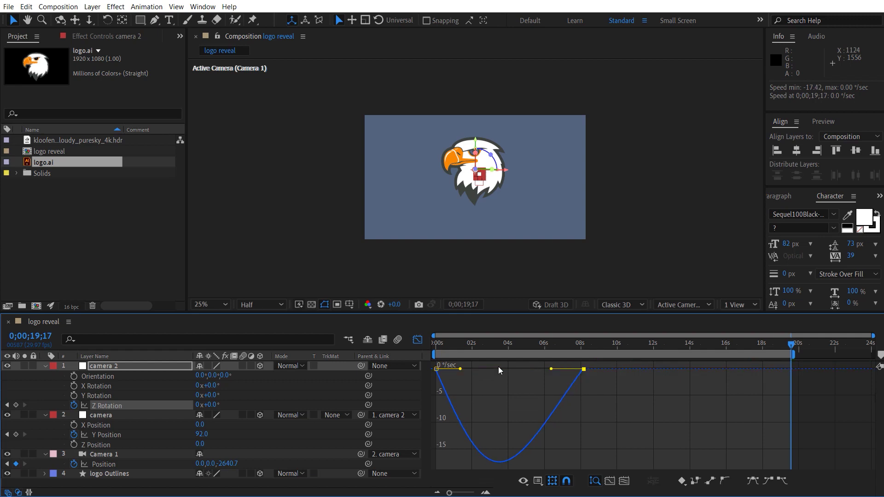
key(shift+F3)
Step: Preview the animation, then view the comp at 50% around 3 seconds
key(space)
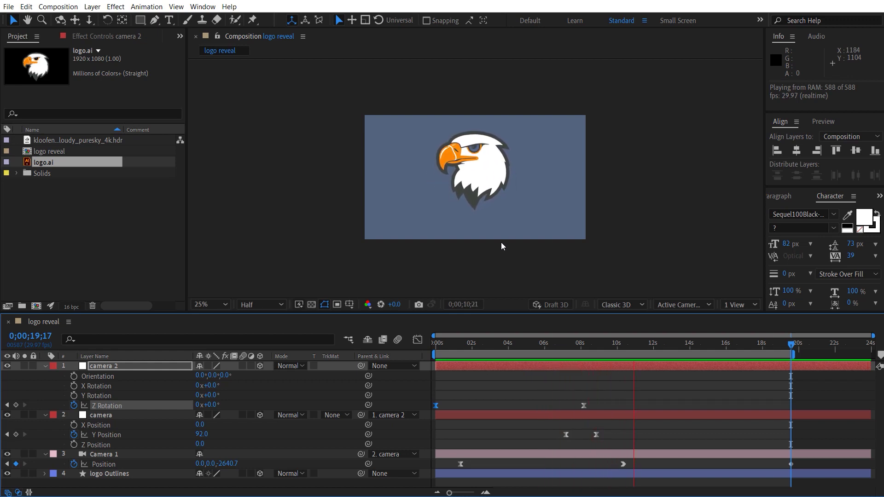
key(space)
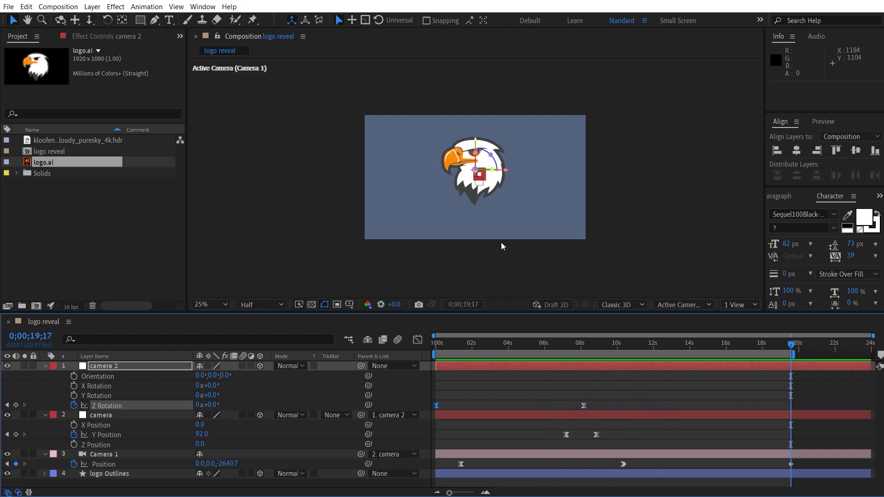
mouse_move(505, 345)
mouse_down()
mouse_move(474, 347)
mouse_move(504, 352)
mouse_move(494, 345)
mouse_up()
key(period)
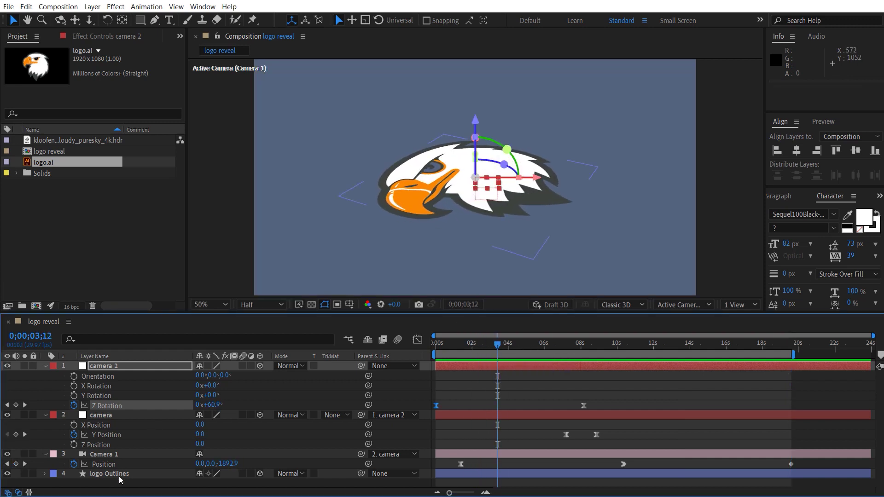
click(119, 478)
Step: Switch the composition's 3D renderer to CINEMA 4D
key(ctrl+k)
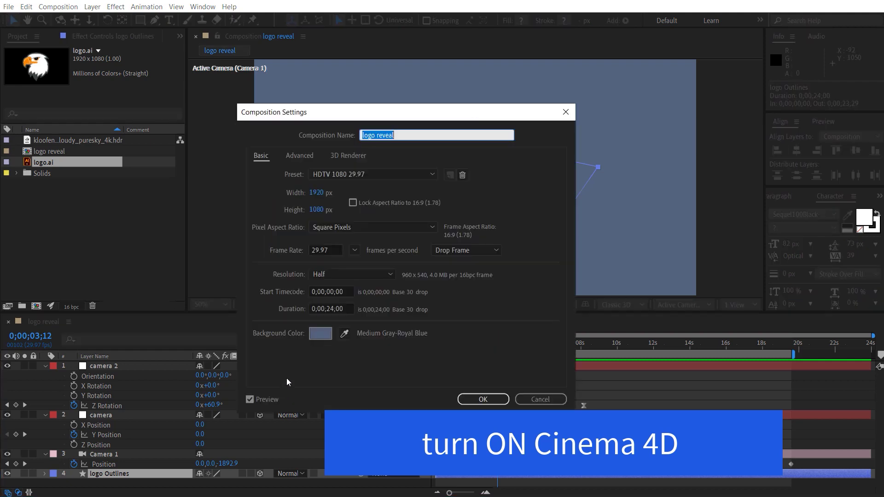
click(347, 156)
click(328, 207)
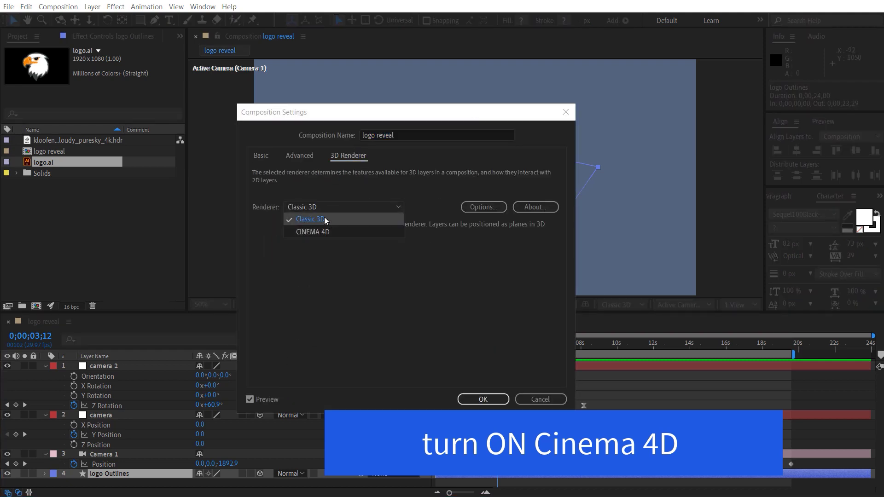
click(318, 233)
click(472, 401)
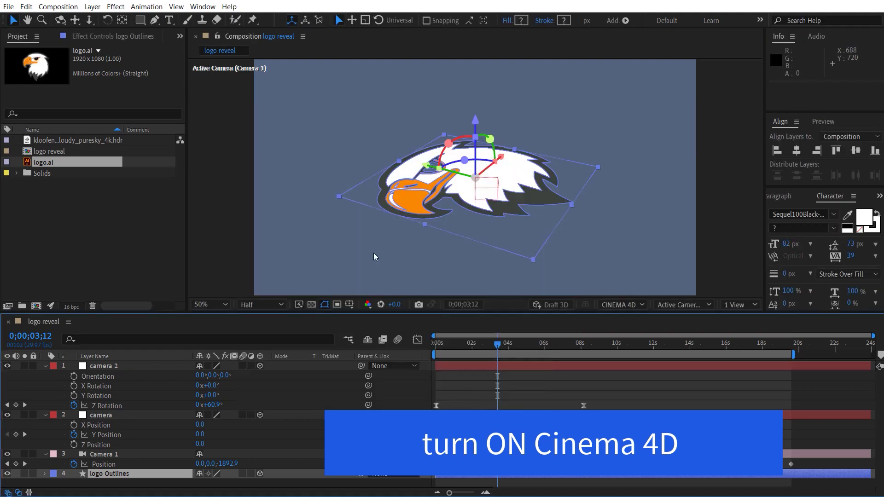
Step: Set logo Outlines' Extrusion Depth to about 80 under Geometry Options
click(45, 474)
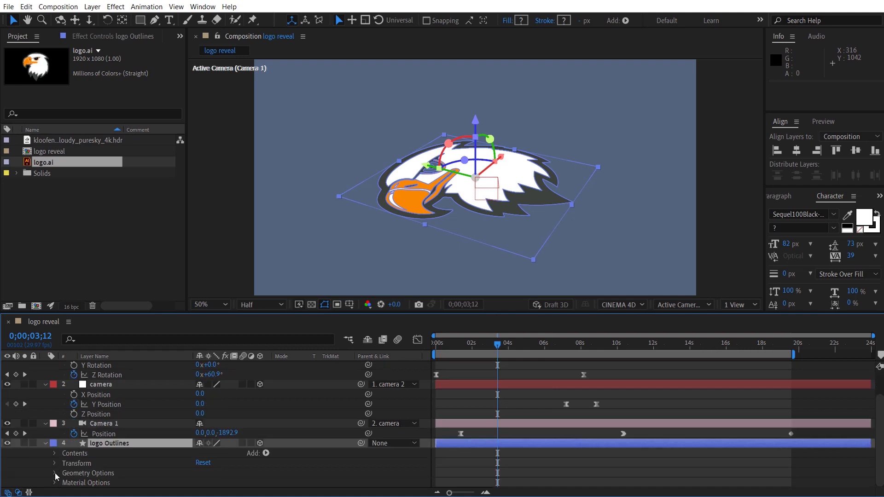
click(56, 475)
drag(202, 482, 249, 480)
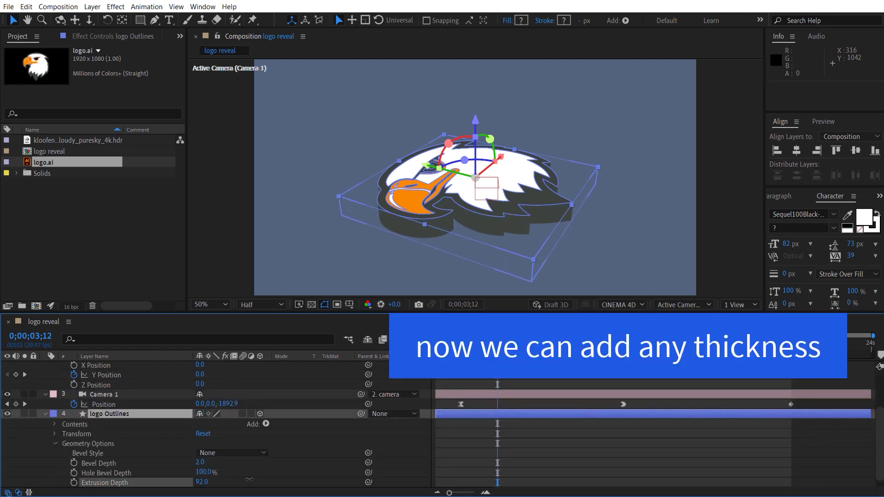
click(45, 414)
click(128, 484)
Step: Create a full-frame white rectangle layer named 'bg' and make it 3D
click(140, 23)
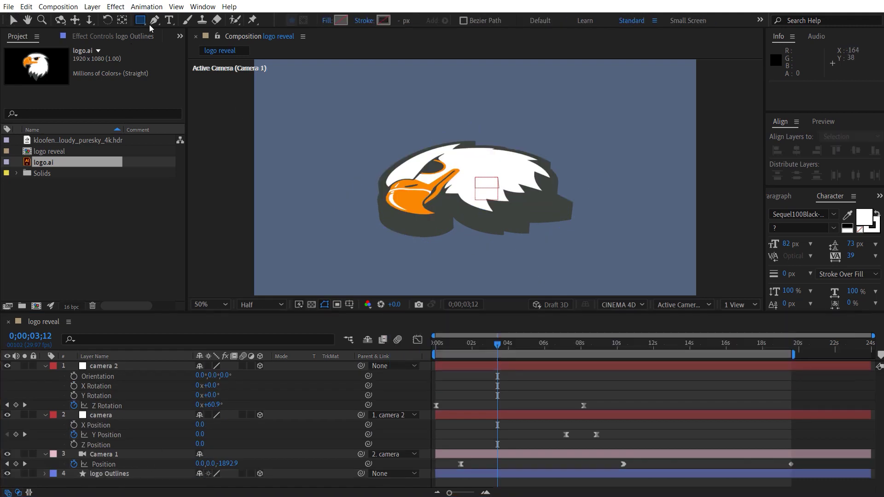
click(341, 20)
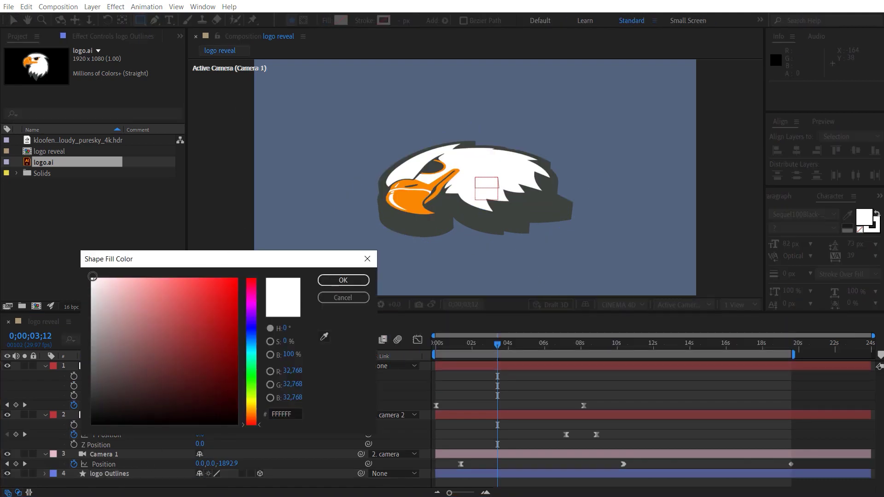
click(343, 280)
double_click(141, 20)
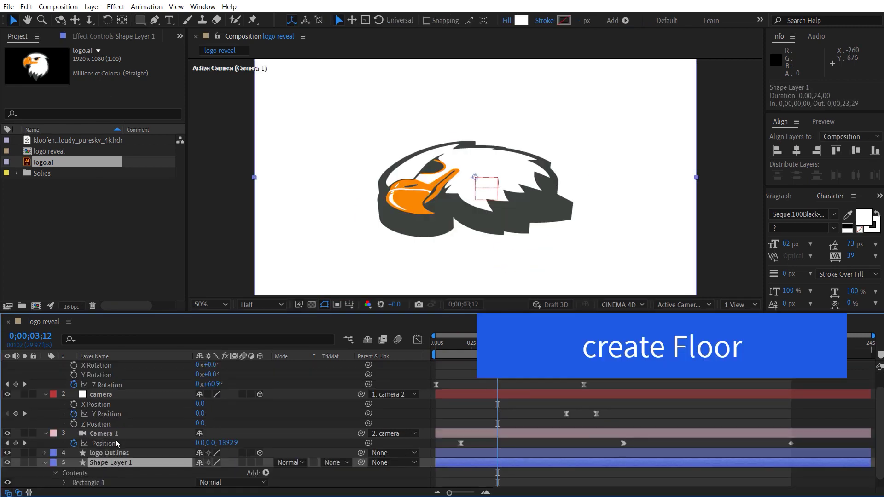
key(Return)
text(bg)
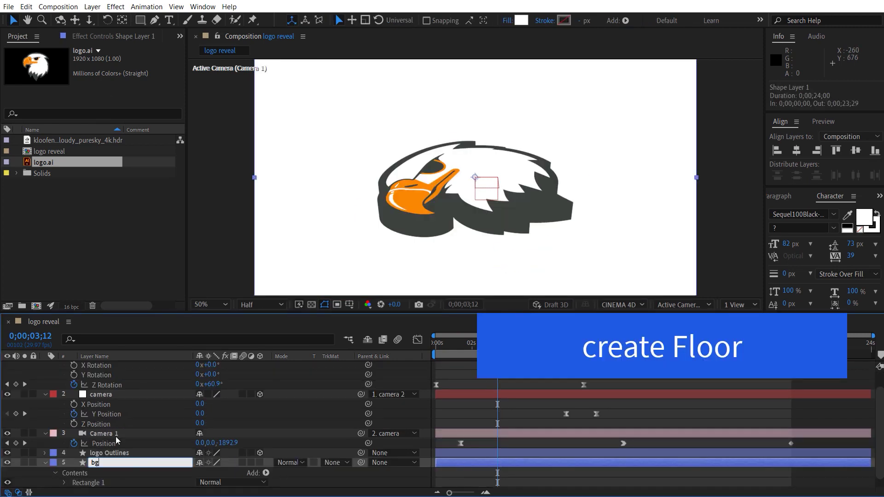
key(Return)
click(260, 462)
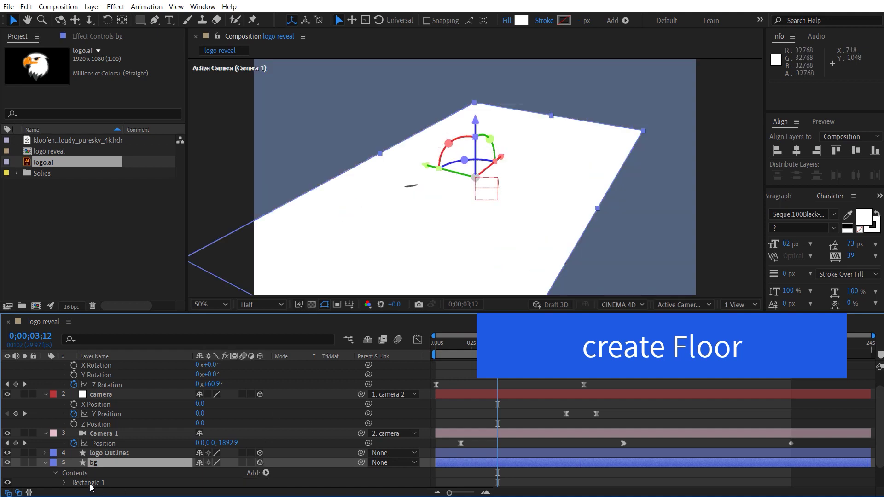
Step: Enlarge the bg rectangle to 2800 and push it back to about Z 42
click(67, 483)
click(75, 453)
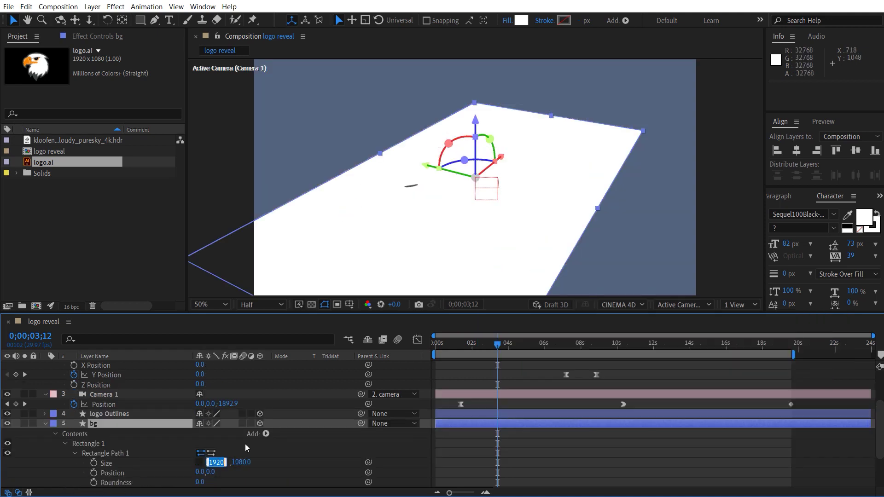
text(2800)
key(Tab)
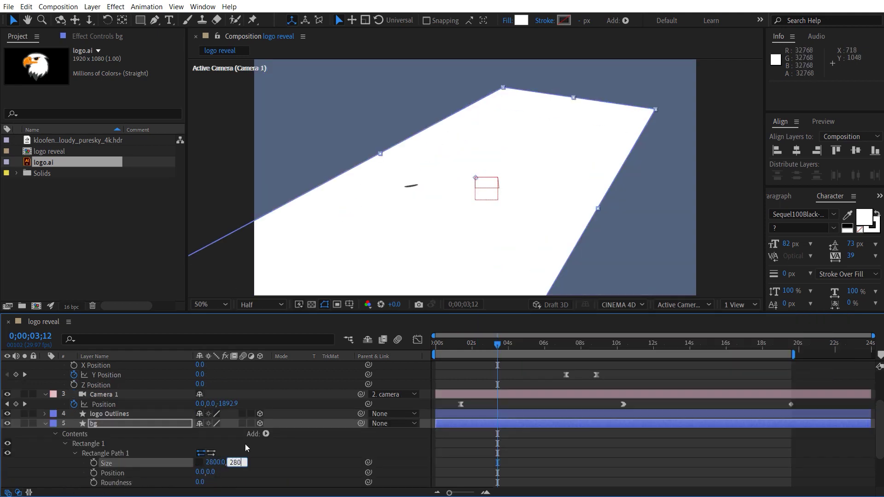
text(0)
key(Return)
key(p)
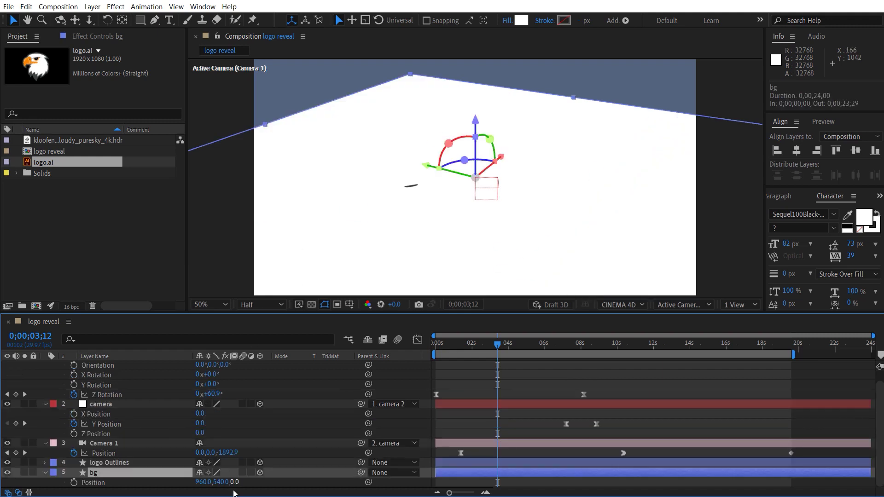
mouse_move(235, 482)
mouse_down()
mouse_move(252, 480)
mouse_move(245, 474)
mouse_up()
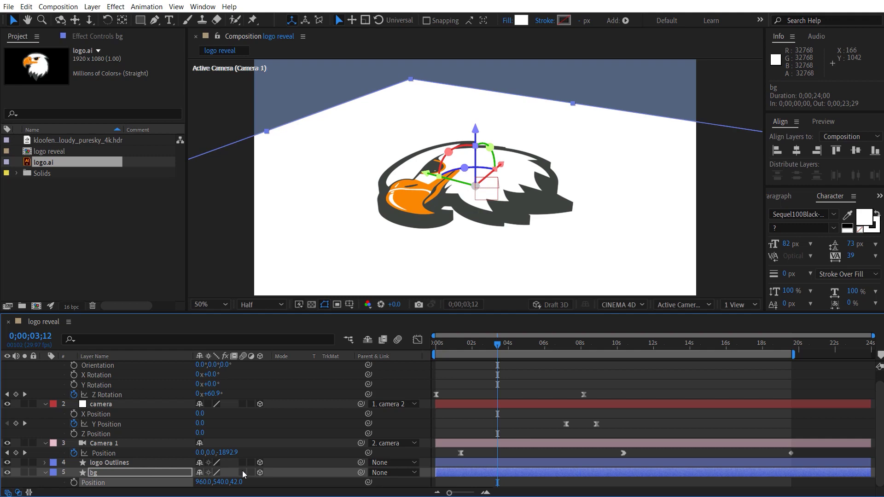
Step: Add a spot light with default settings
click(45, 472)
click(92, 6)
mouse_move(74, 16)
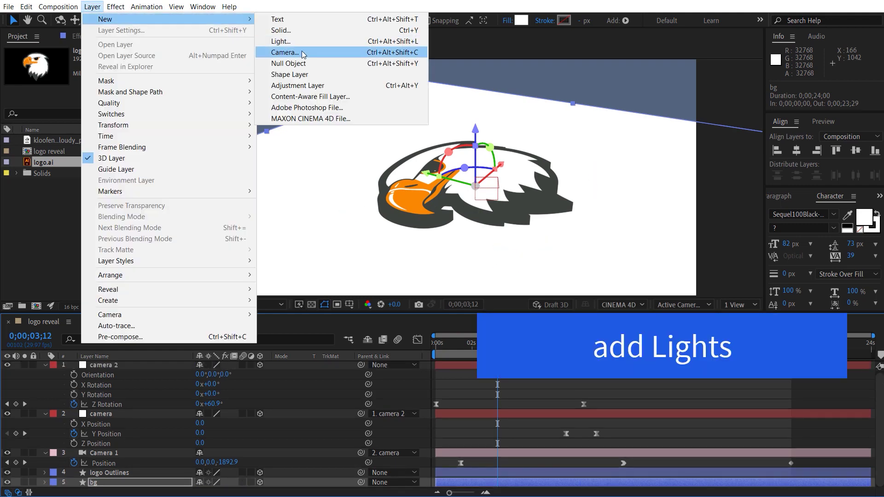
click(286, 39)
click(580, 384)
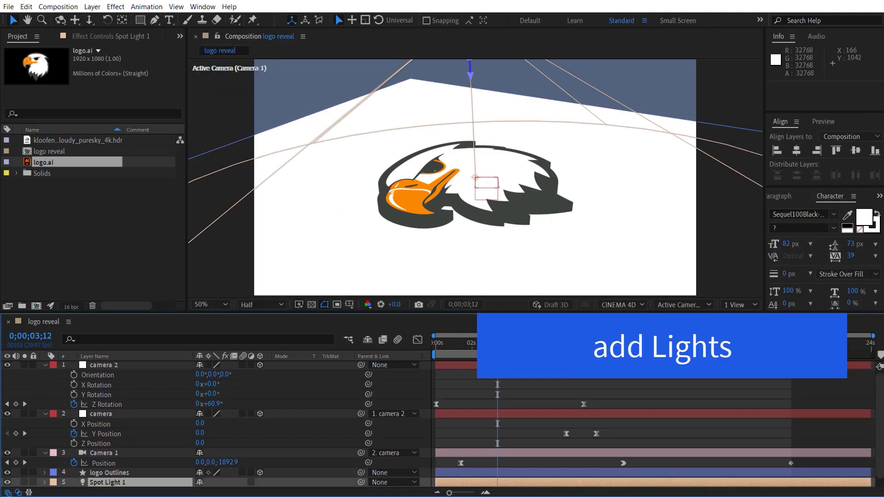
Step: Add a light-blue point light at 24% intensity
click(92, 6)
mouse_move(198, 18)
click(585, 140)
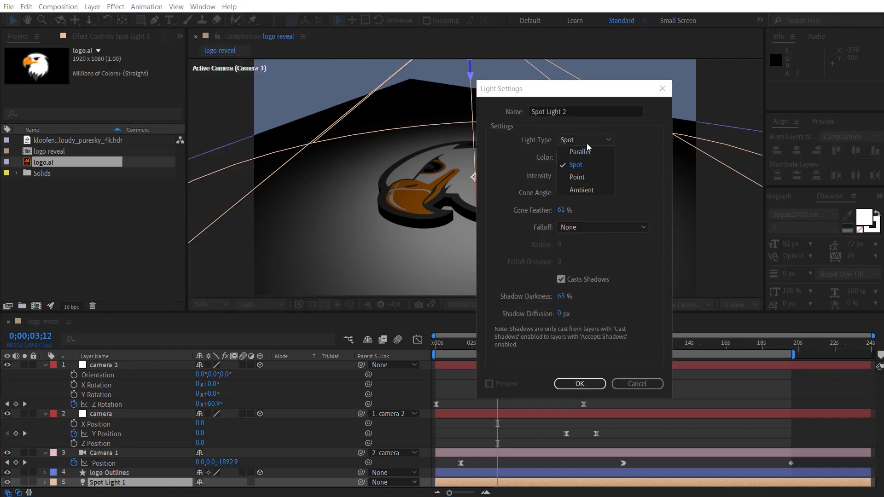
click(585, 176)
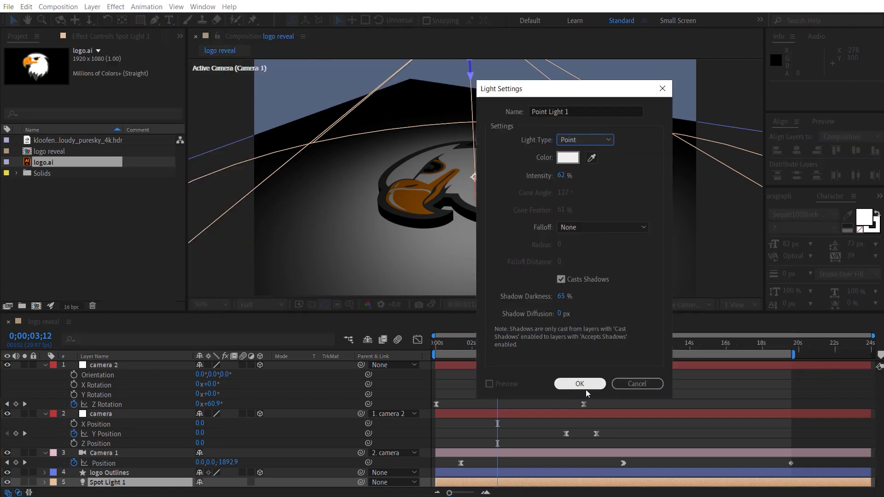
key(Tab)
click(568, 157)
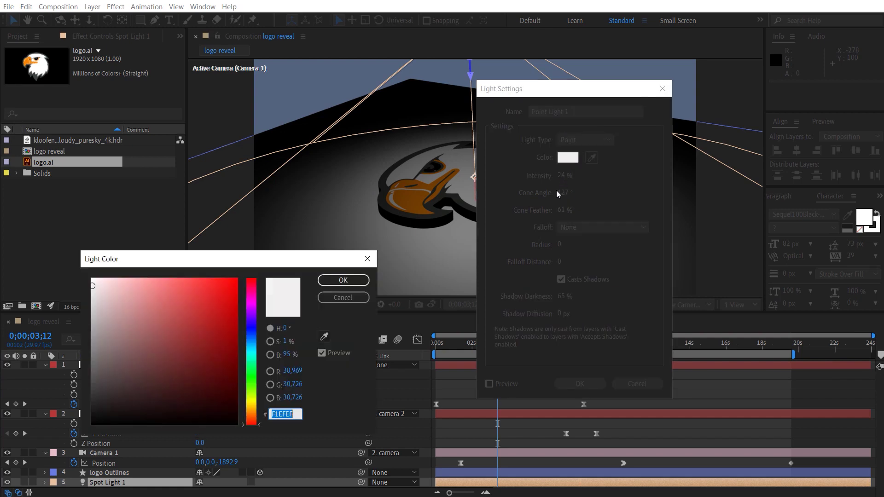
click(250, 350)
click(167, 282)
click(343, 280)
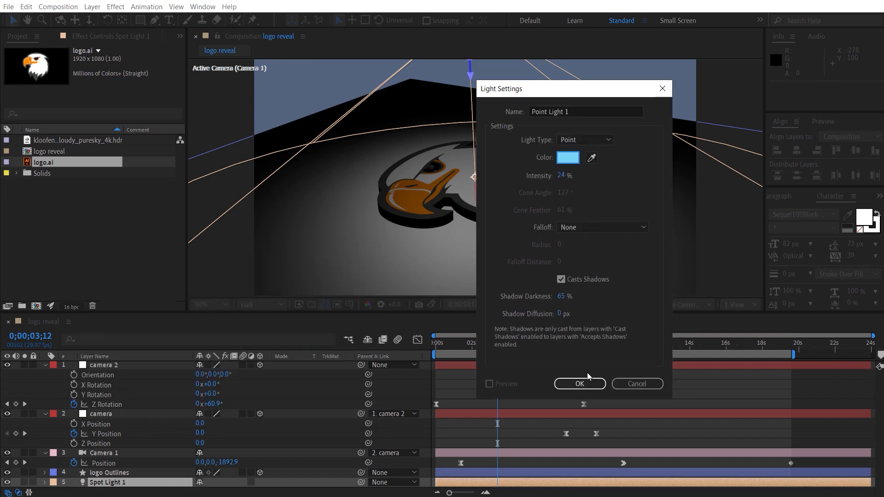
click(580, 384)
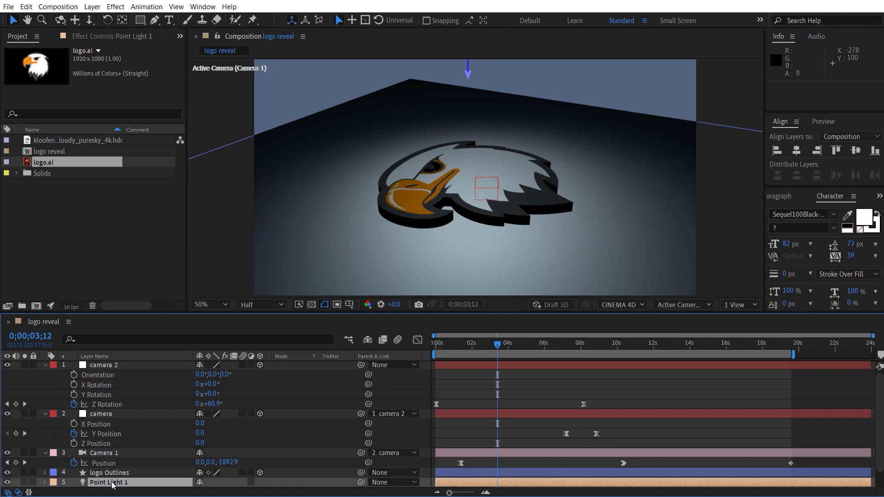
scroll(112, 485, down, 2)
Step: Move both lights above logo Outlines and turn Spot Light 1's auto-orientation off
key(ctrl+bracketright)
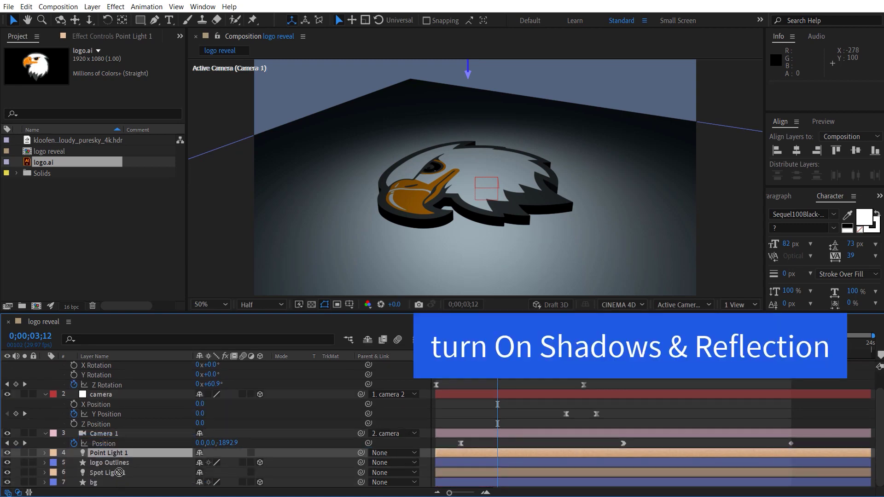
drag(120, 473, 121, 464)
right_click(121, 468)
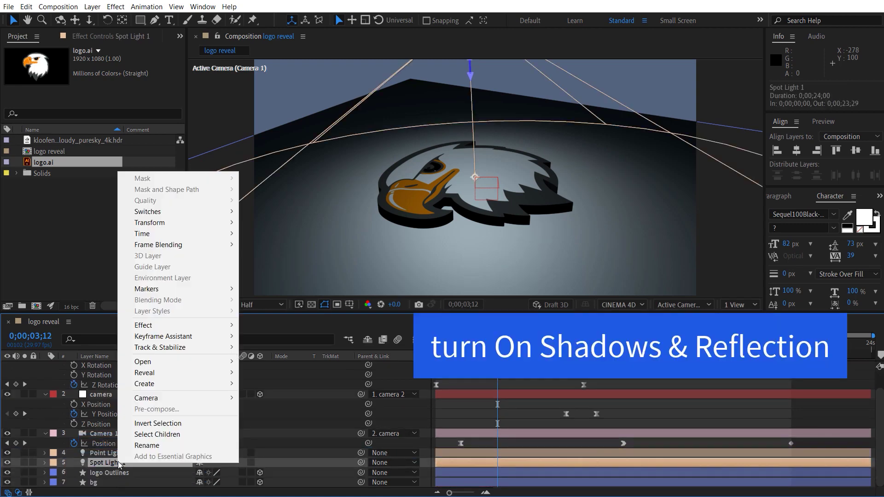
mouse_move(138, 227)
click(257, 454)
click(336, 225)
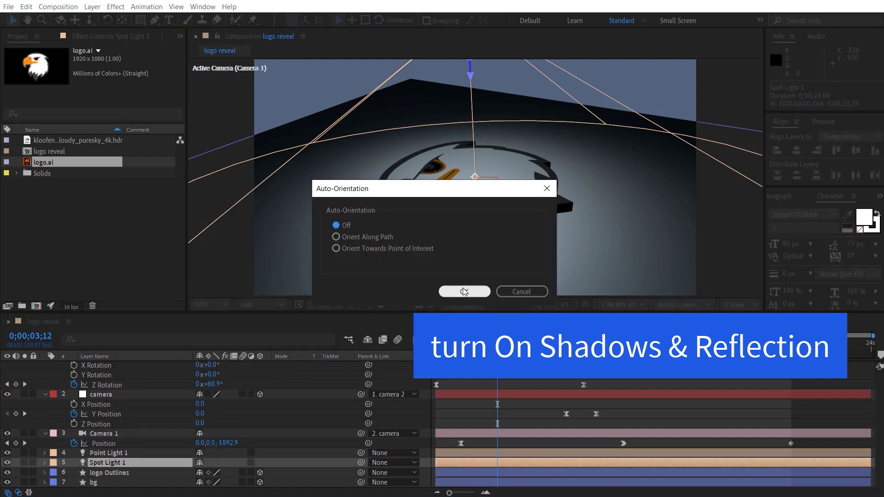
click(464, 291)
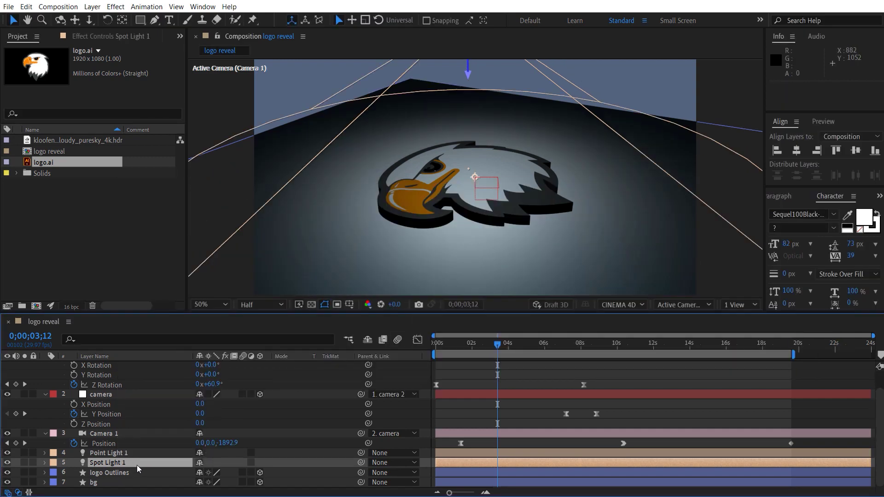
Step: Move Spot Light 1 to 2279.0, 438.0, -1043.7 and rotate it -41° on Y
key(p)
mouse_move(244, 472)
mouse_down()
mouse_move(208, 472)
mouse_move(662, 371)
mouse_up()
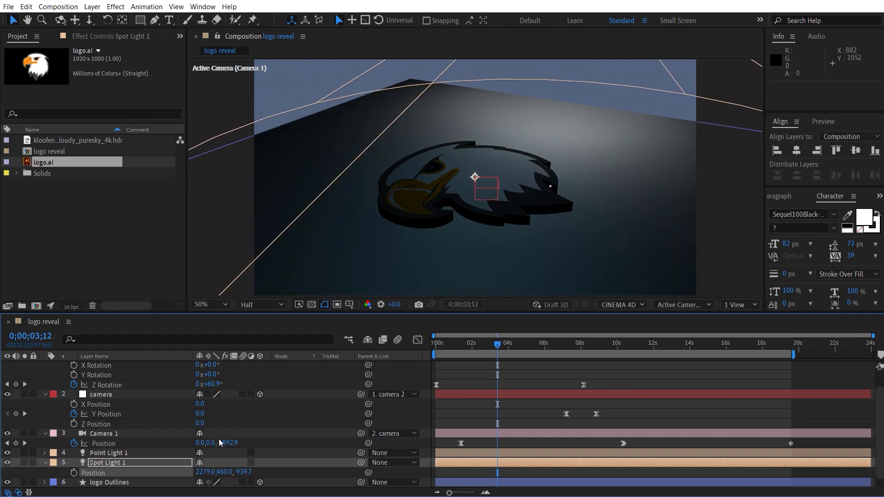
key(r)
scroll(217, 481, down, 2)
mouse_move(205, 453)
mouse_down()
mouse_move(193, 456)
mouse_move(208, 465)
mouse_move(171, 465)
mouse_move(185, 448)
mouse_up()
key(p)
Step: Turn on Casts Shadows in logo Outlines' Material Options
click(110, 474)
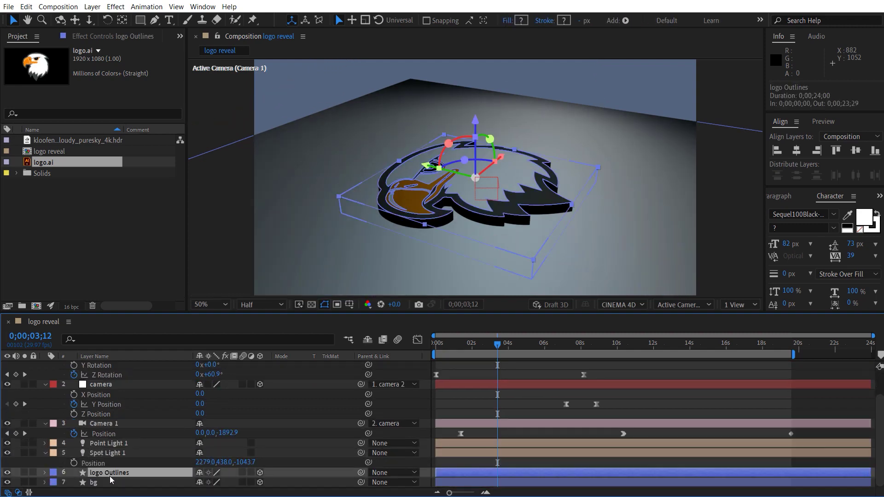
key(a)
key(a)
scroll(219, 416, up, 2)
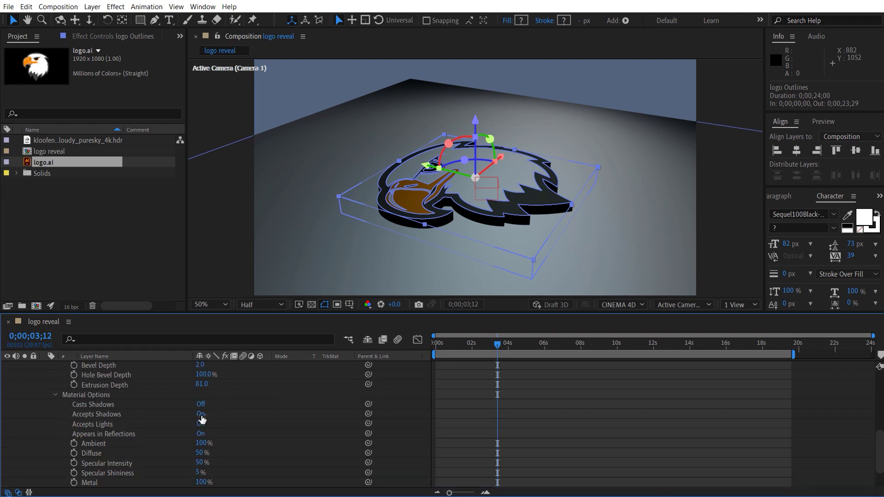
click(201, 405)
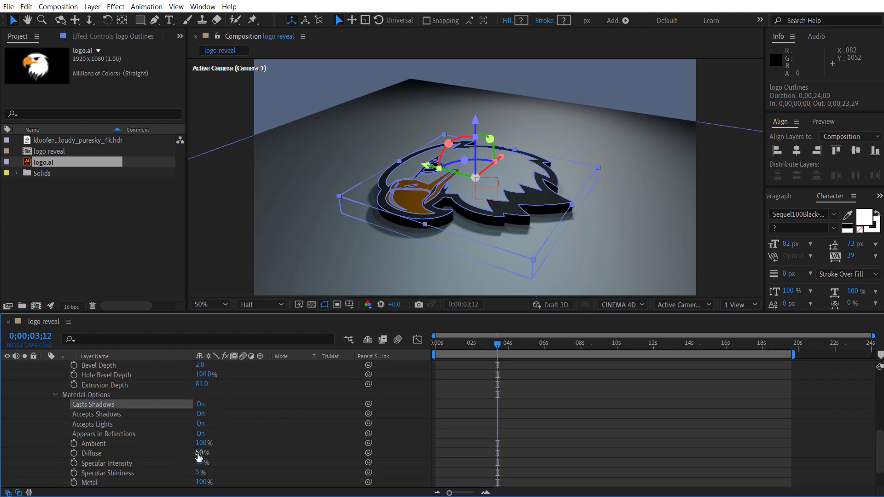
scroll(198, 458, down, 2)
Step: Set the bg floor's Reflection Intensity to 40%
click(184, 477)
scroll(183, 470, down, 1)
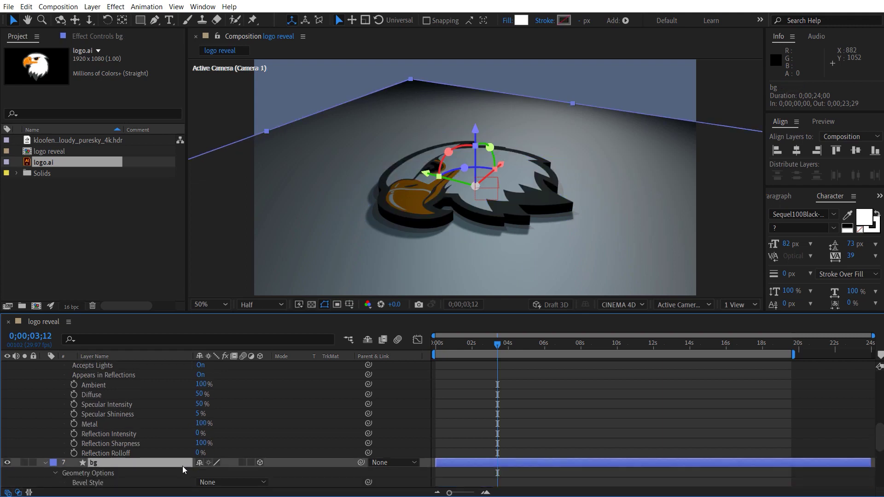
scroll(184, 467, down, 8)
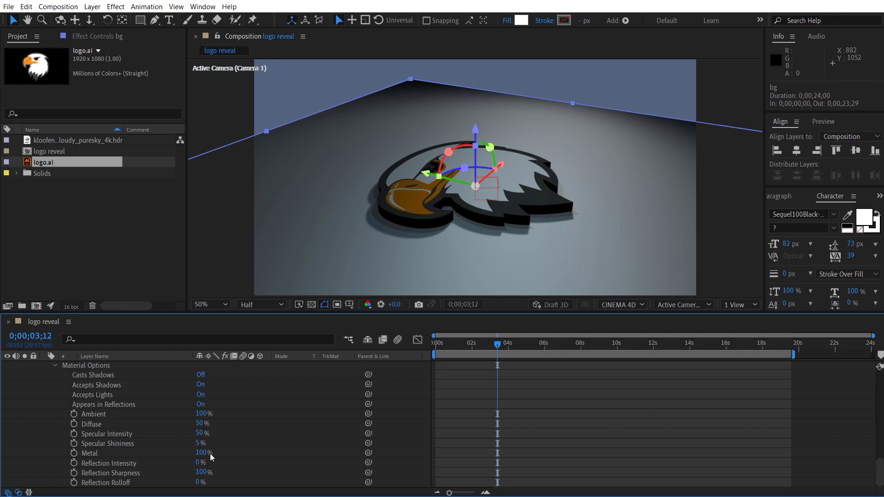
mouse_move(199, 463)
mouse_down()
mouse_move(228, 464)
mouse_move(182, 464)
mouse_up()
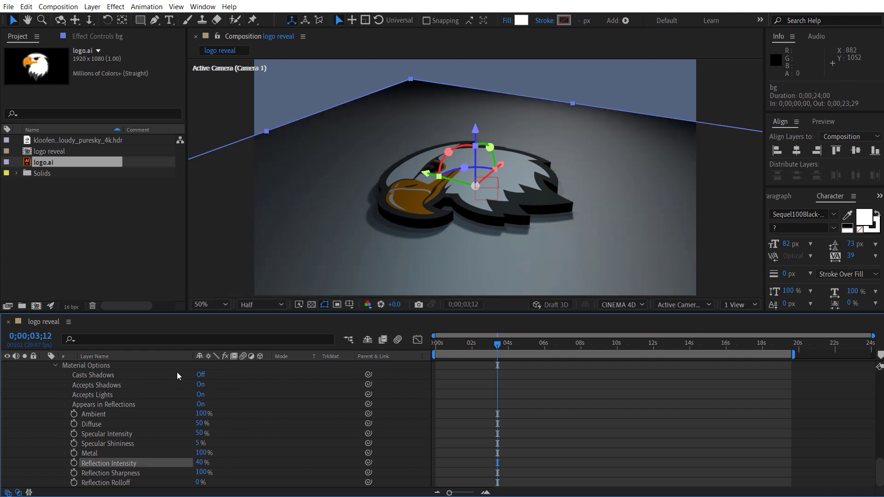
scroll(156, 424, down, 3)
scroll(157, 424, up, 3)
Step: Create a new Ambient light with white colour
click(93, 7)
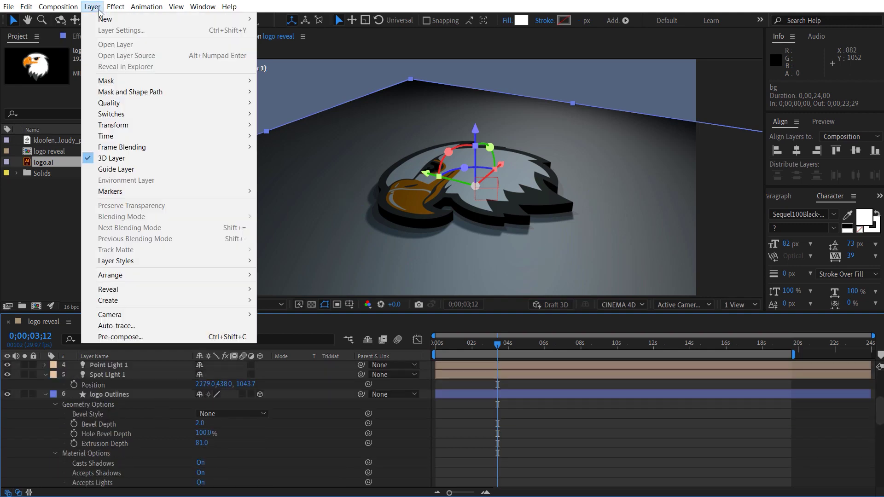
mouse_move(105, 19)
click(281, 41)
click(594, 141)
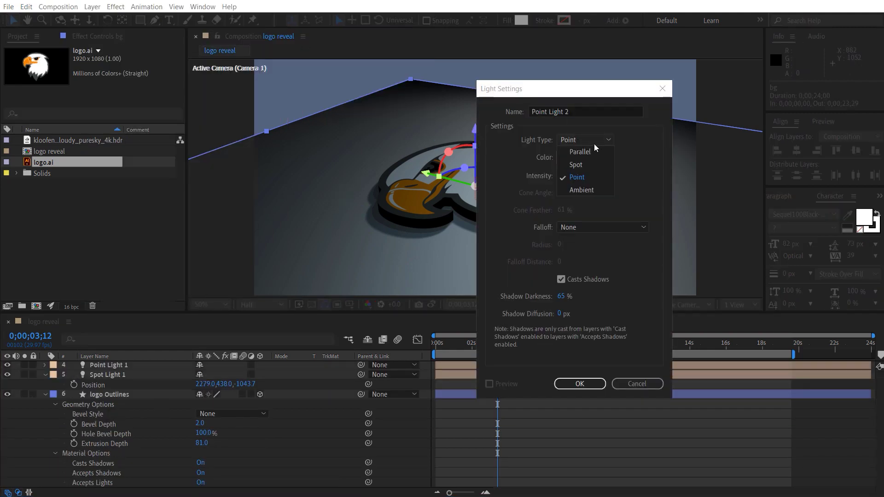
click(581, 190)
click(568, 158)
click(105, 284)
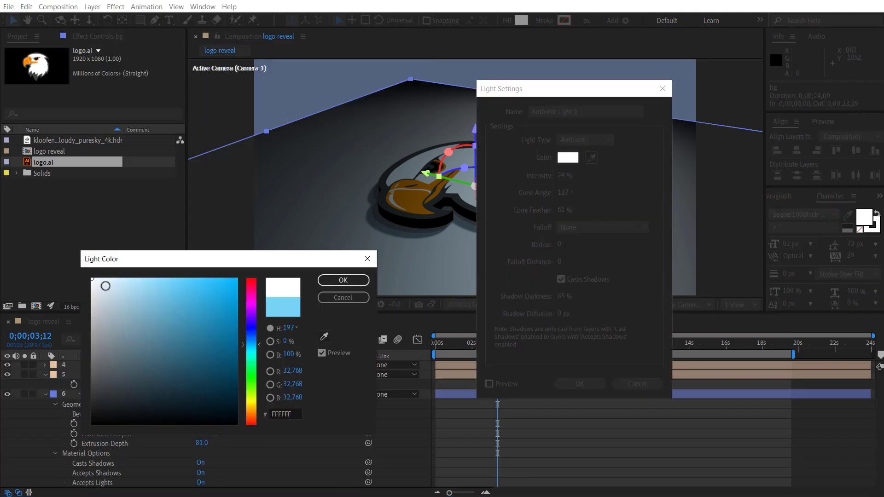
click(344, 278)
click(580, 384)
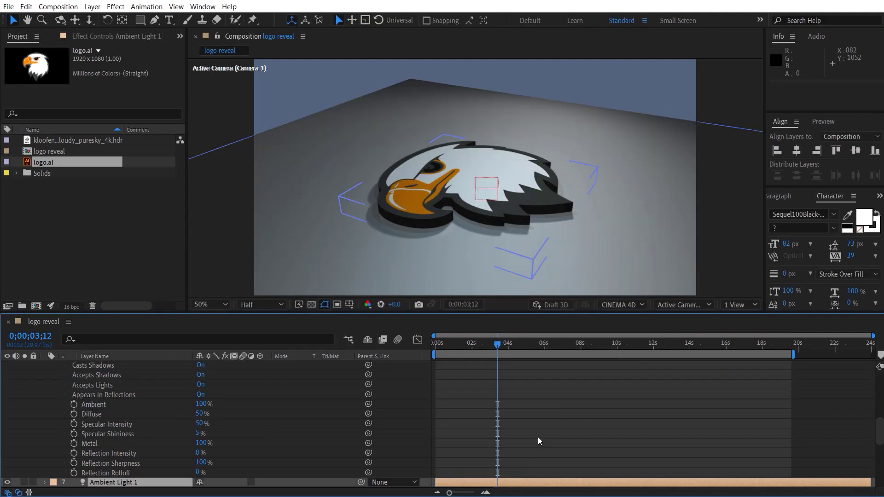
Step: Check the view at 0;00;05;23, collapse the layer properties, and move Ambient Light 1 up among the lights
click(504, 344)
drag(504, 344, 541, 344)
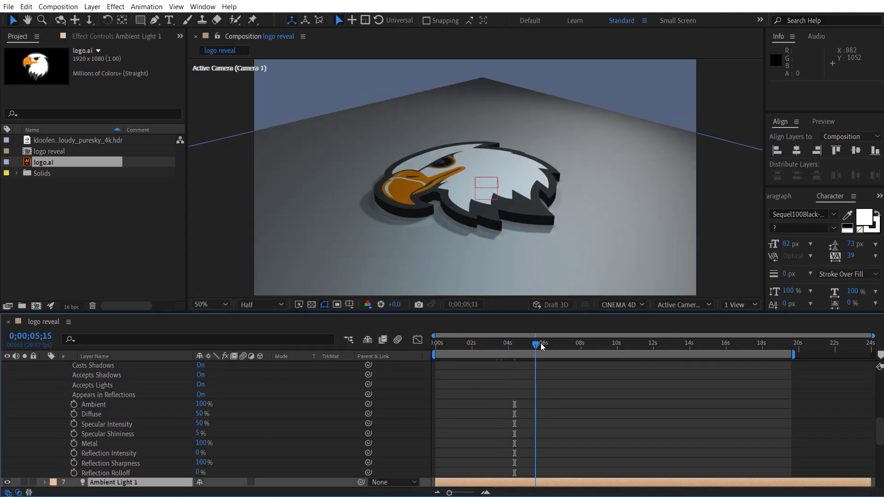
click(176, 432)
scroll(176, 433, up, 4)
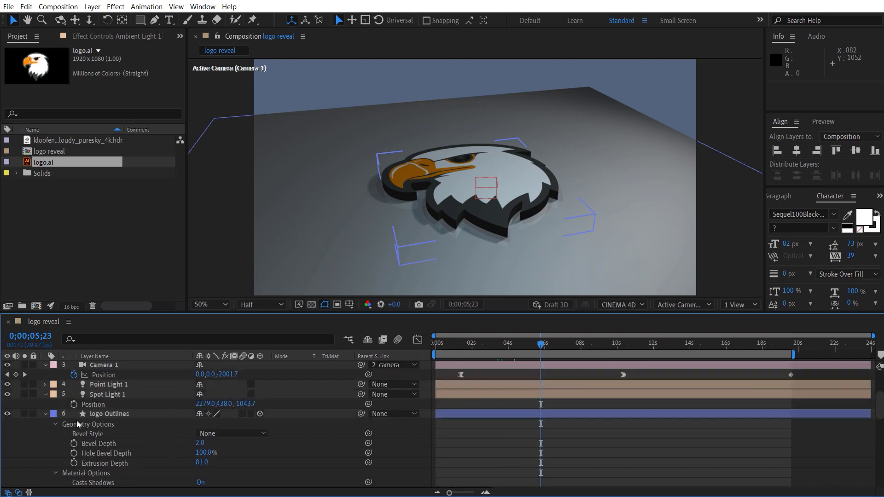
click(46, 414)
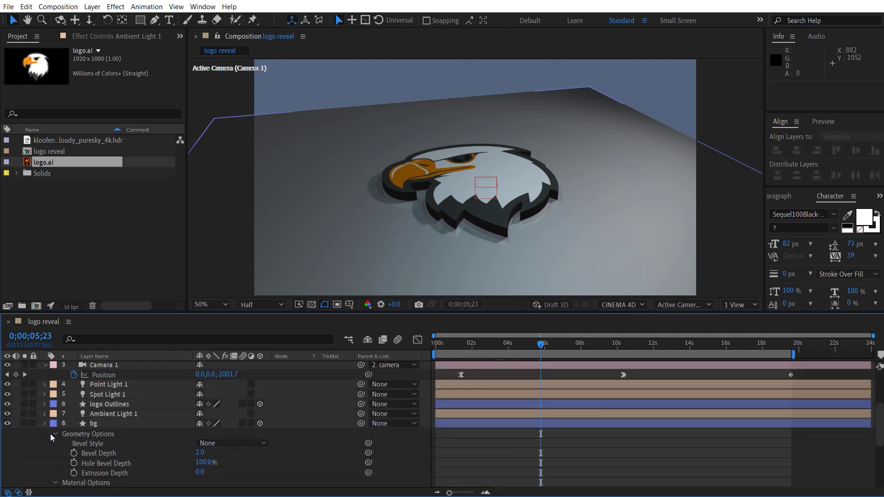
scroll(62, 396, up, 4)
click(45, 385)
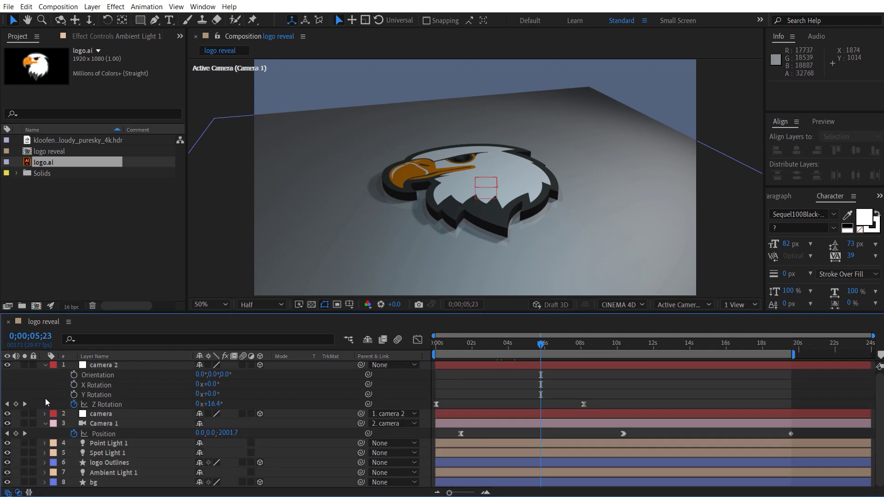
click(45, 366)
click(45, 386)
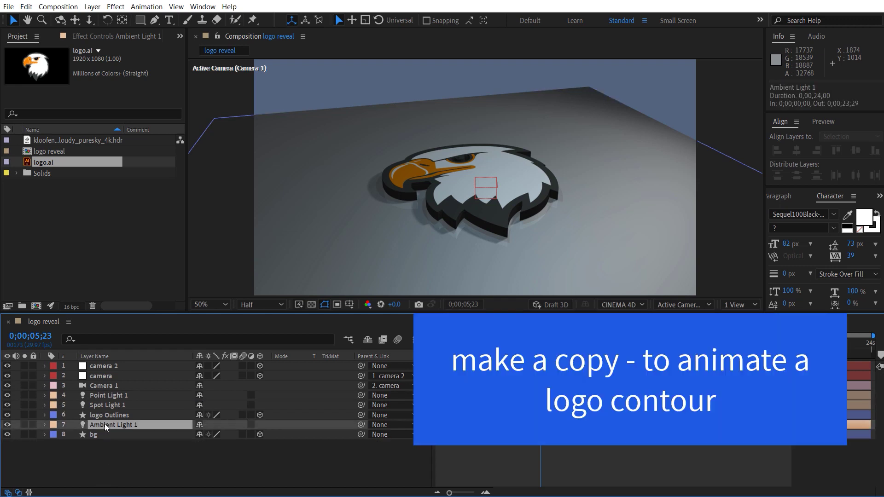
drag(104, 424, 107, 405)
Step: Duplicate the logo Outlines layer as logo Outlines 2
click(107, 425)
key(ctrl+d)
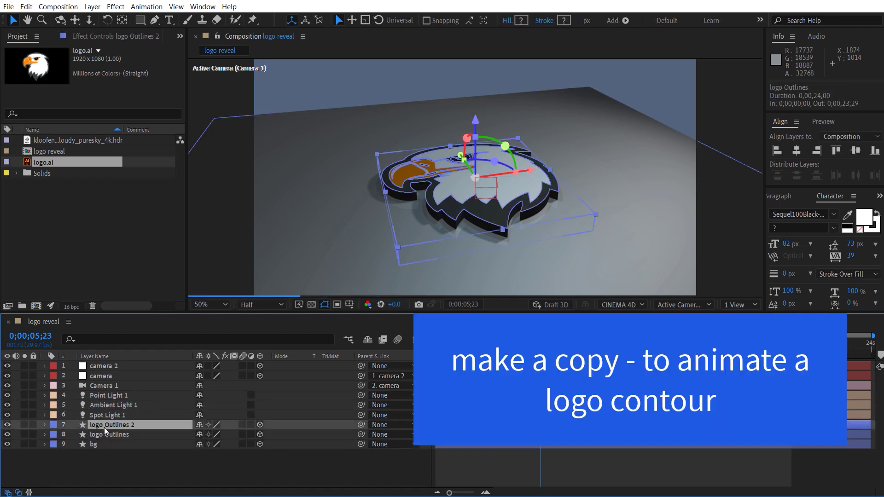
click(7, 425)
click(102, 434)
Step: Hide Groups 1–5 of logo Outlines and turn off Group 6's Fill 1
click(44, 434)
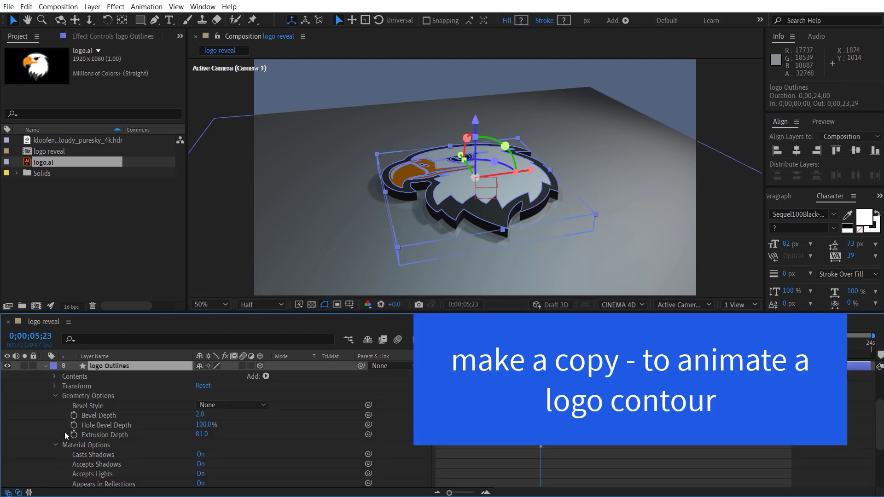
click(55, 400)
click(55, 408)
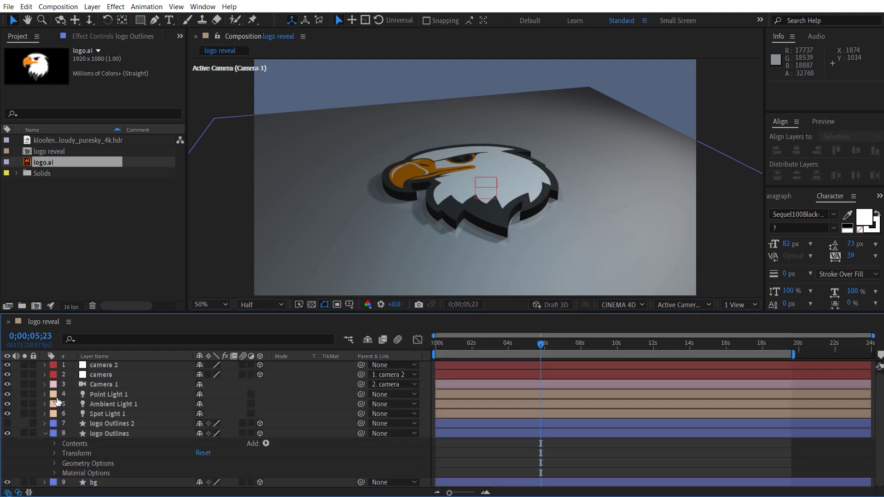
click(55, 444)
scroll(20, 441, down, 2)
drag(7, 395, 7, 404)
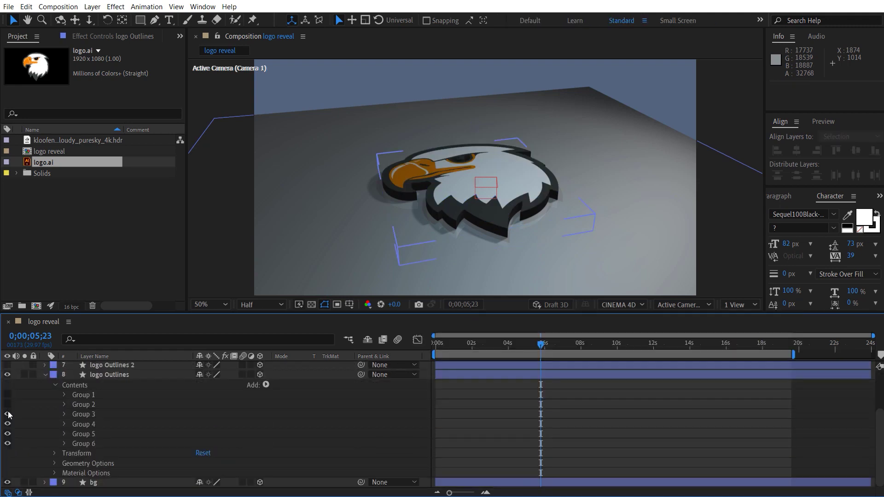
click(84, 444)
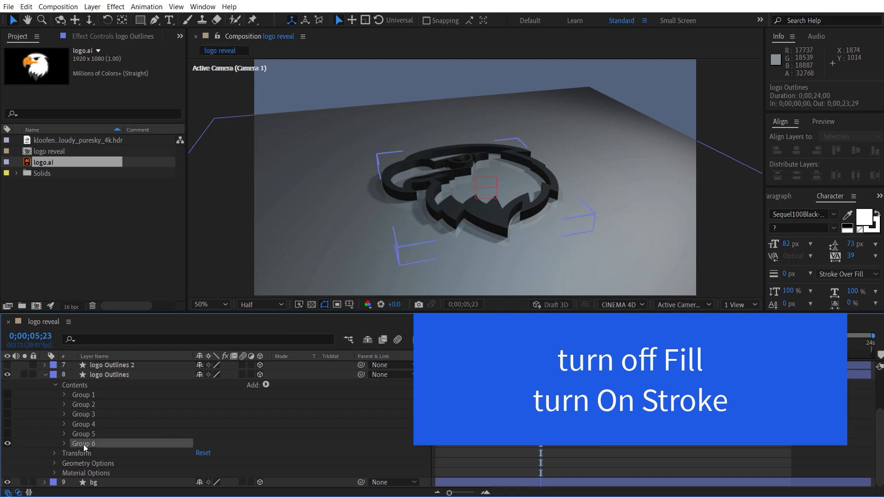
click(64, 444)
scroll(72, 449, down, 2)
click(90, 474)
click(8, 474)
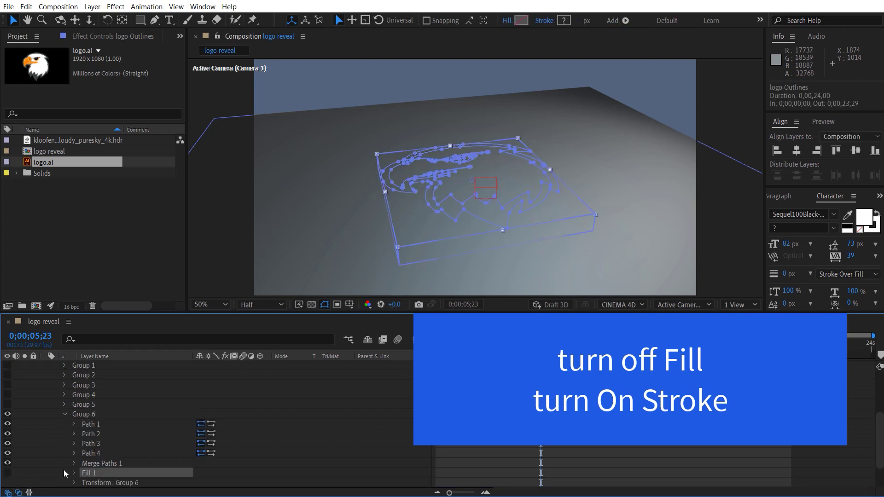
Step: Add a 10 px Stroke to Group 6
scroll(178, 409, up, 3)
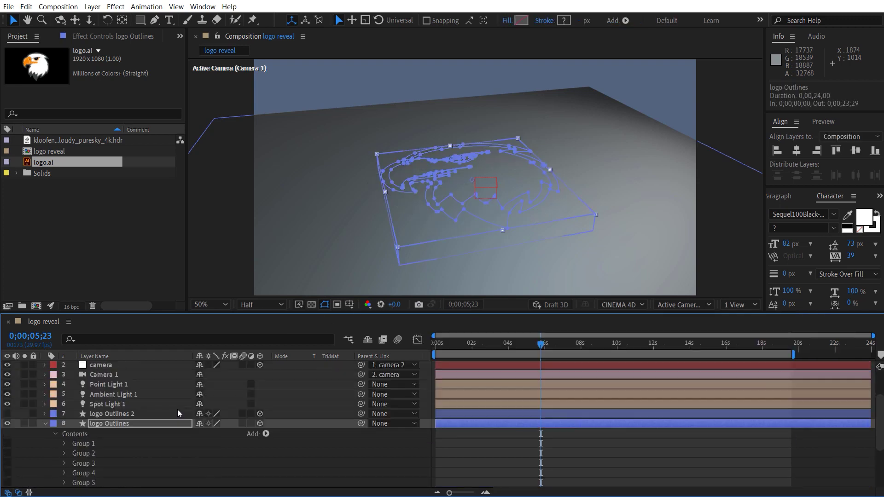
click(266, 434)
click(264, 242)
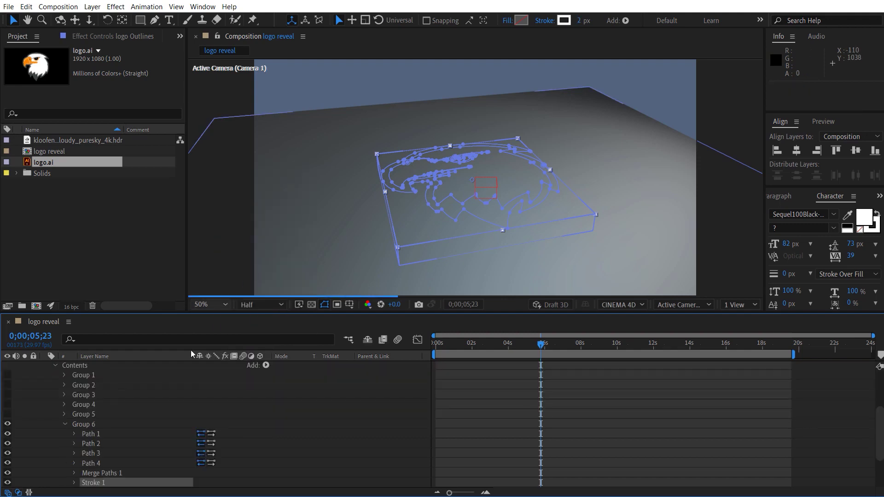
drag(581, 22, 594, 21)
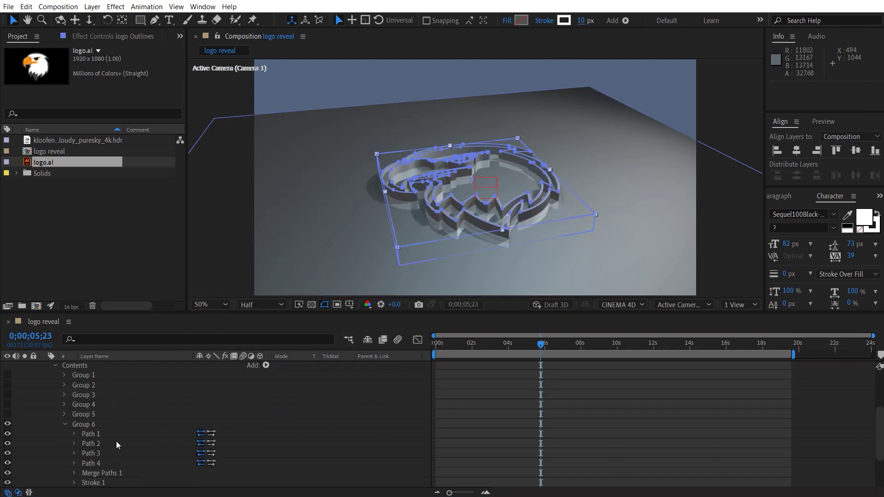
Step: Check the render, then show logo Outlines' Material Options
click(101, 357)
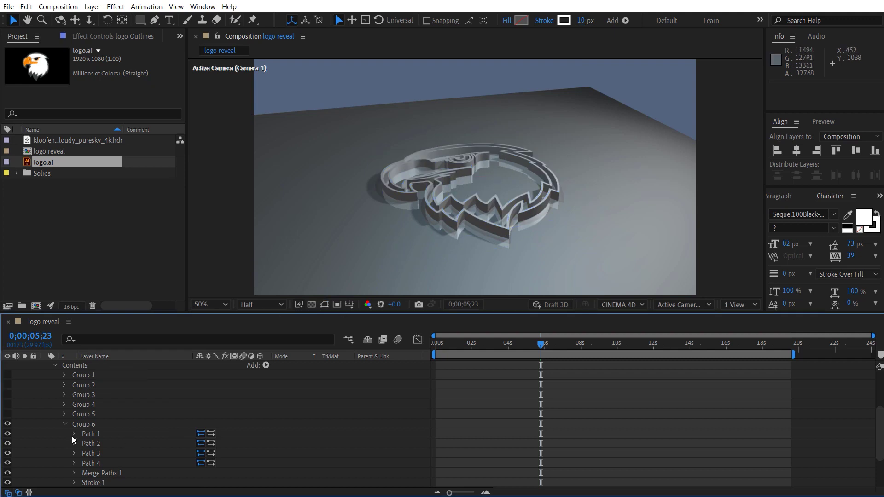
scroll(75, 439, down, 3)
click(99, 445)
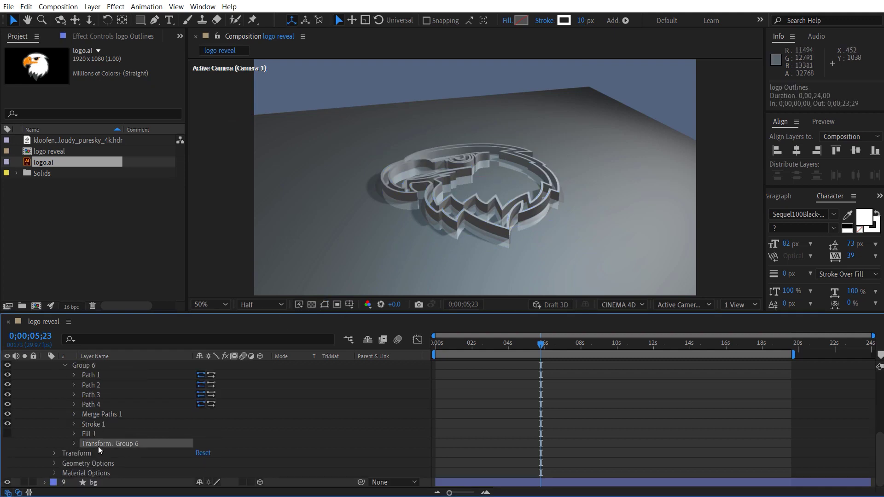
key(a)
key(a)
scroll(93, 463, down, 5)
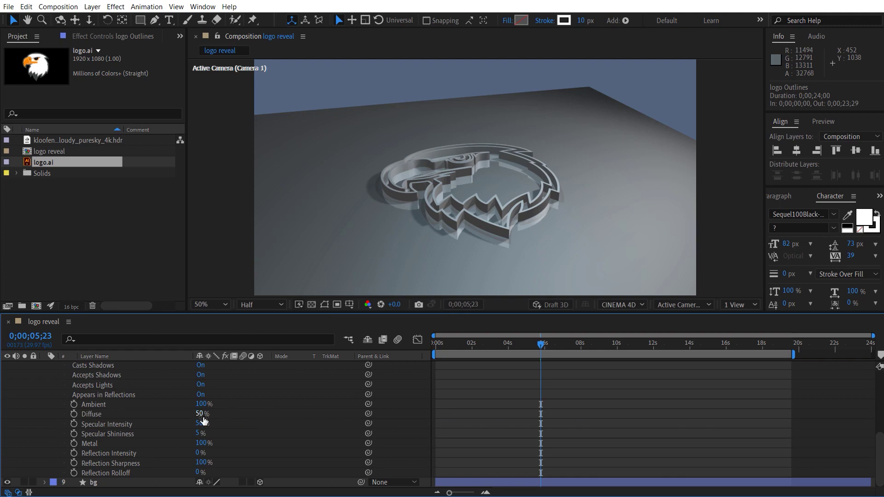
Step: Raise logo Outlines' Diffuse from 50% to 100%
mouse_move(199, 413)
mouse_down()
mouse_move(226, 442)
mouse_move(217, 454)
mouse_up()
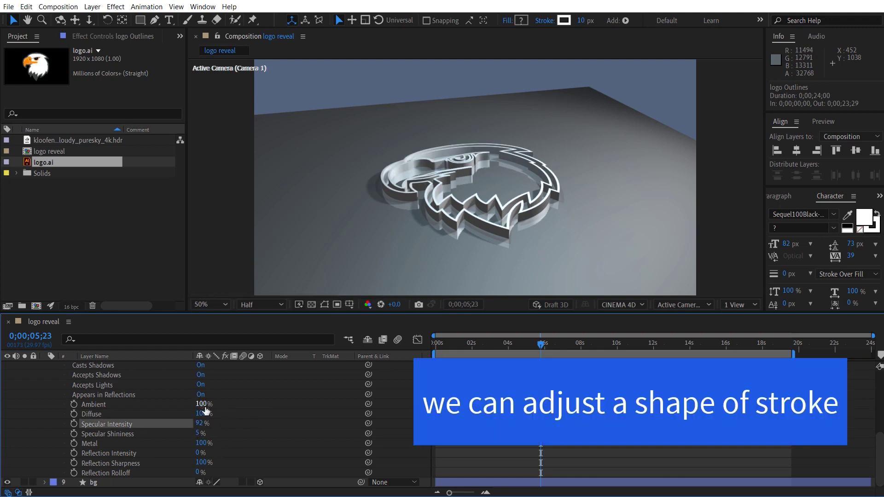
scroll(66, 428, up, 5)
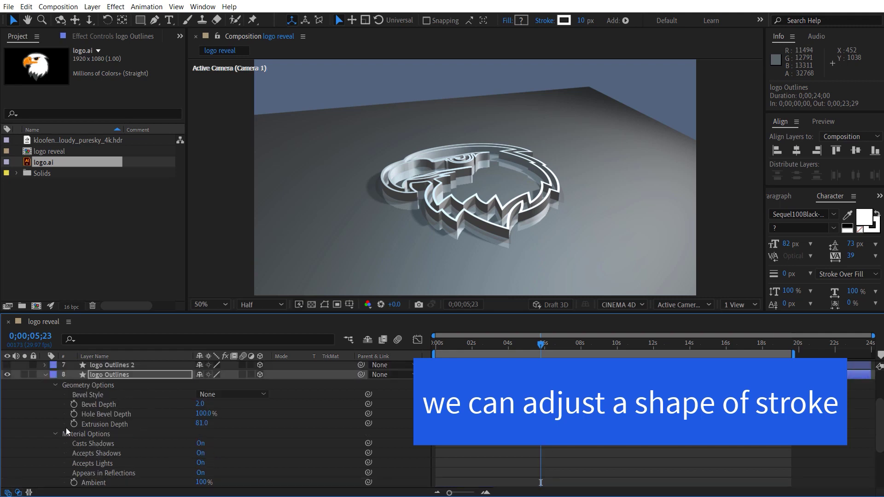
scroll(74, 413, up, 3)
click(44, 416)
click(45, 435)
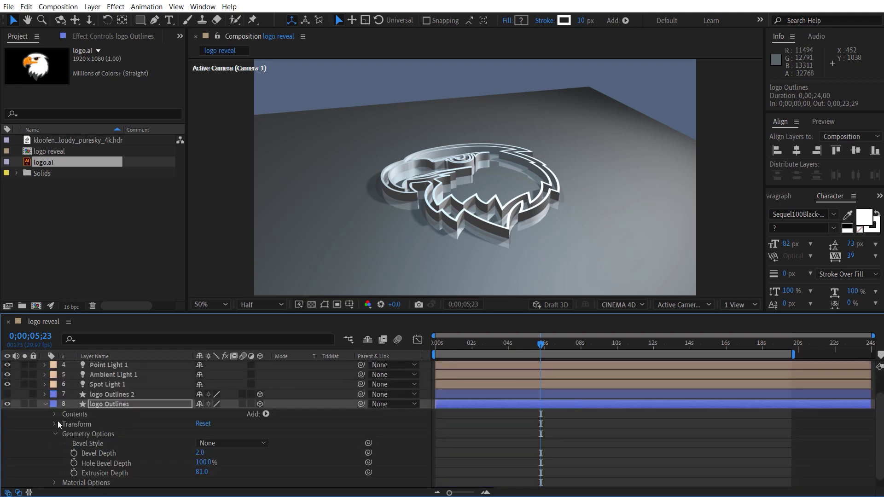
Step: Taper Group 6's Stroke 1 with Start Length 36%, End Length 22%, End Ease 38%
click(55, 421)
click(64, 482)
scroll(92, 460, down, 3)
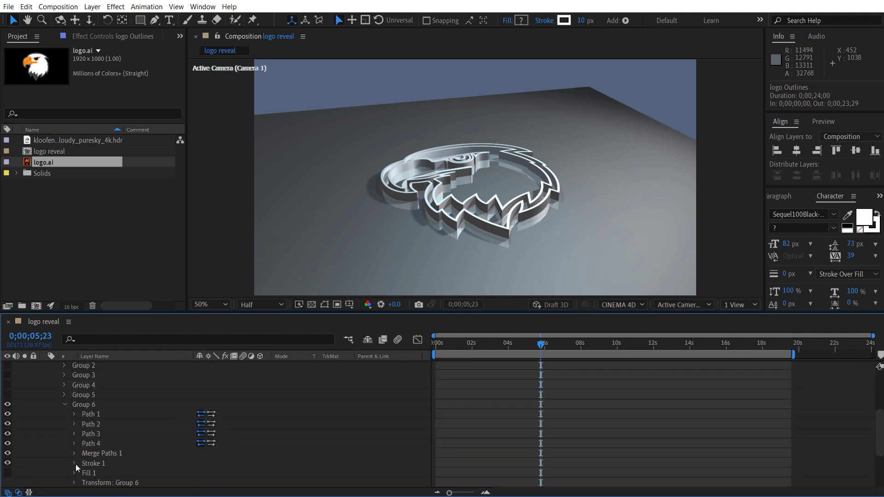
click(74, 463)
scroll(96, 458, down, 3)
click(86, 476)
scroll(103, 482, down, 2)
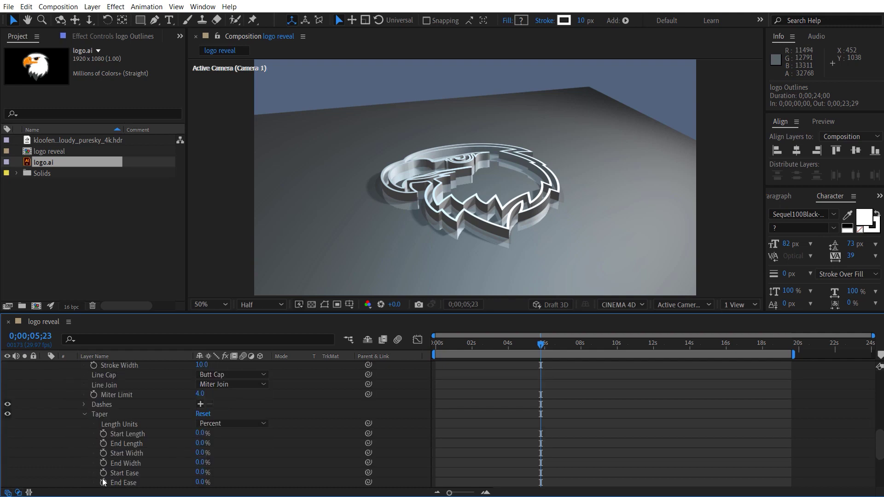
mouse_move(199, 433)
mouse_down()
mouse_move(221, 438)
mouse_move(216, 444)
mouse_up()
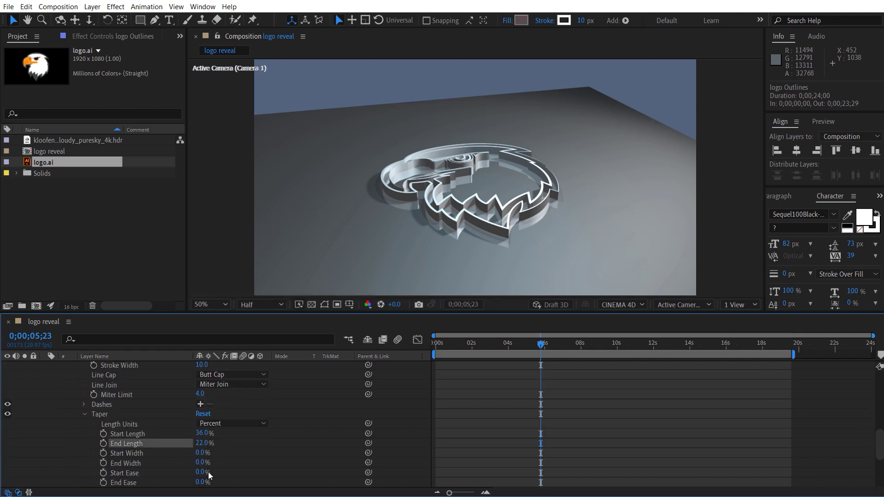
drag(201, 482, 226, 481)
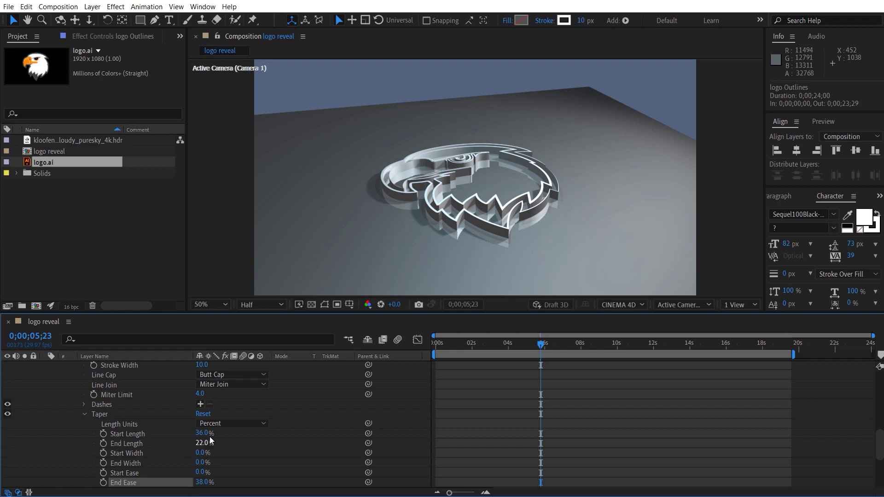
scroll(217, 435, up, 3)
scroll(228, 426, up, 3)
Step: Add Trim Paths to Group 6 and keyframe its End at 0% at the start
scroll(235, 428, up, 5)
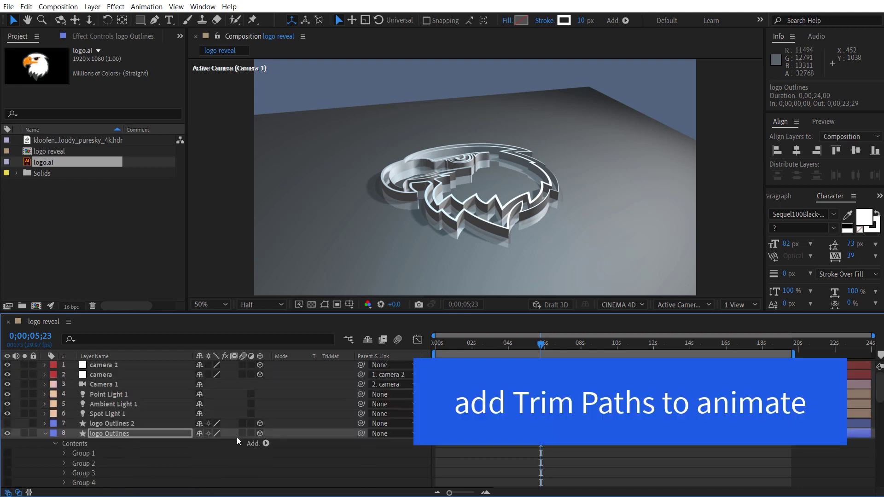
click(266, 443)
click(252, 367)
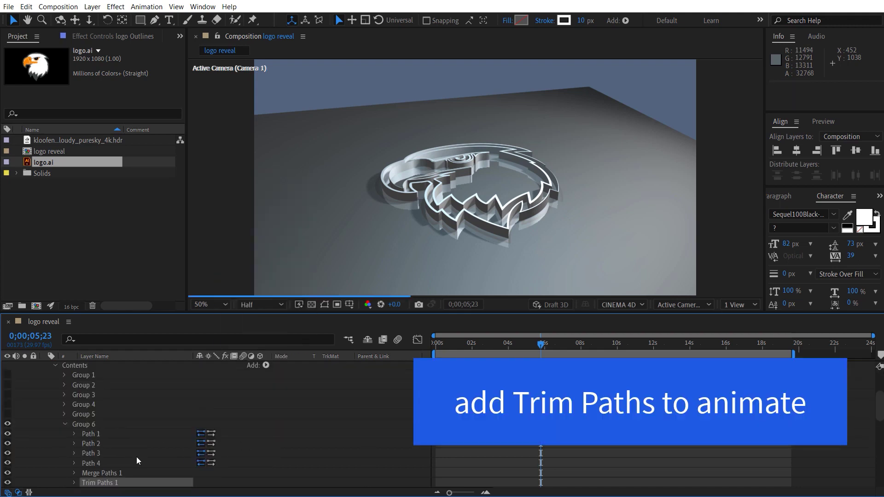
scroll(90, 461, down, 3)
click(74, 404)
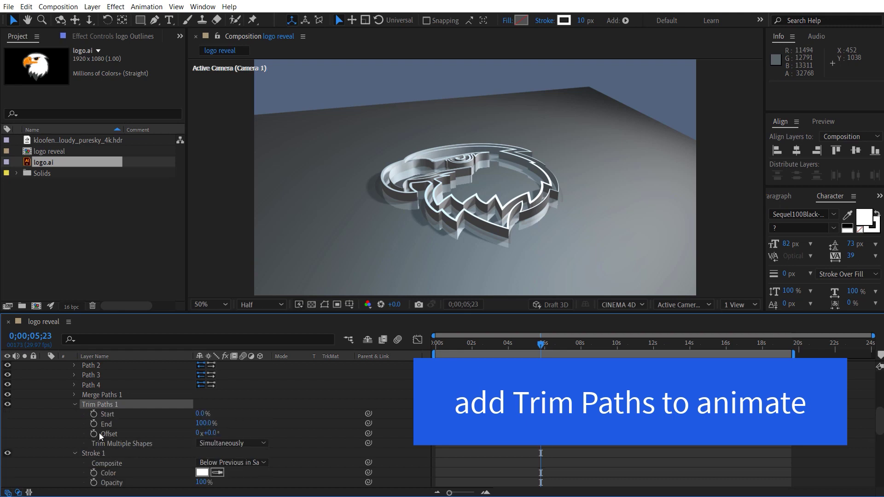
drag(203, 424, 98, 433)
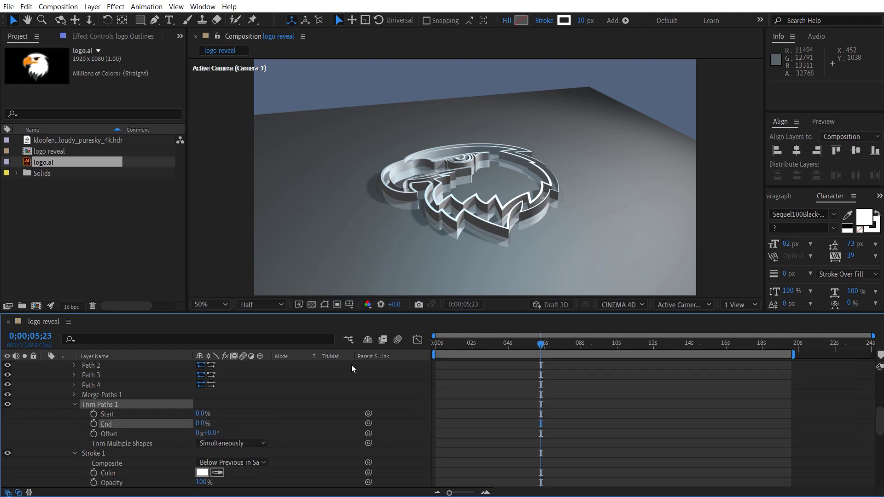
key(Home)
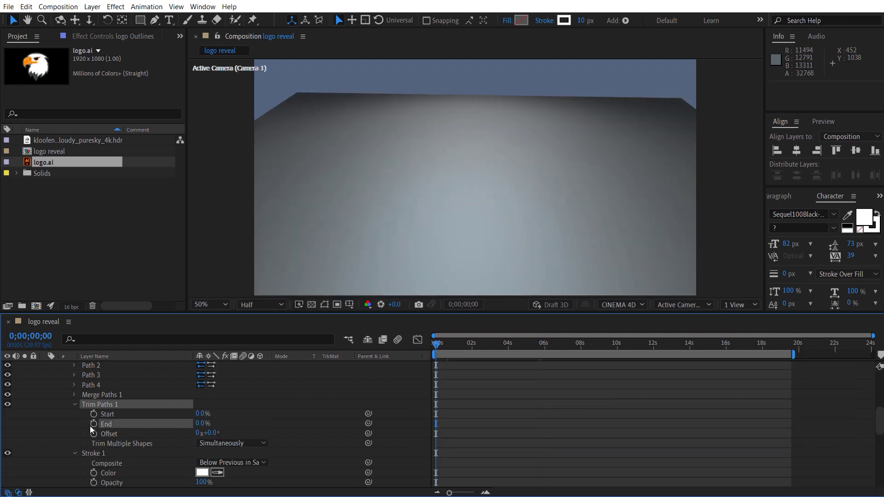
Step: Keyframe trim End at 100% around 7 seconds and preview the draw-on animation
drag(435, 345, 555, 347)
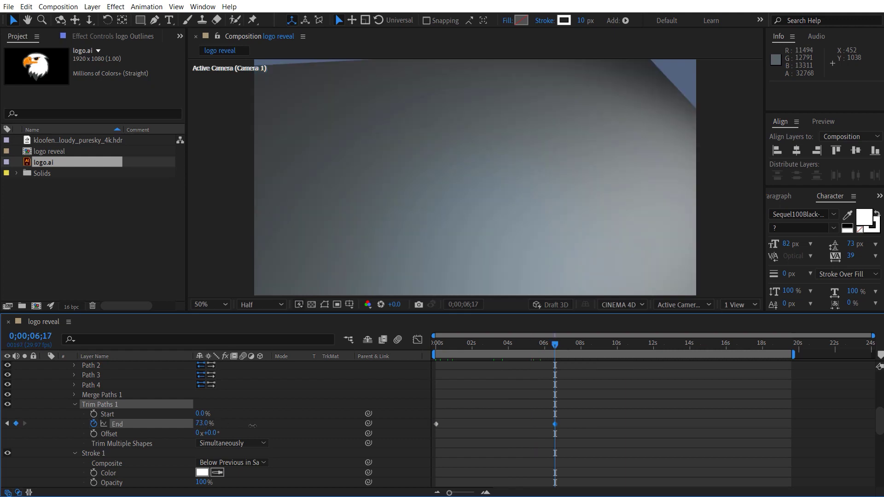
drag(252, 426, 304, 422)
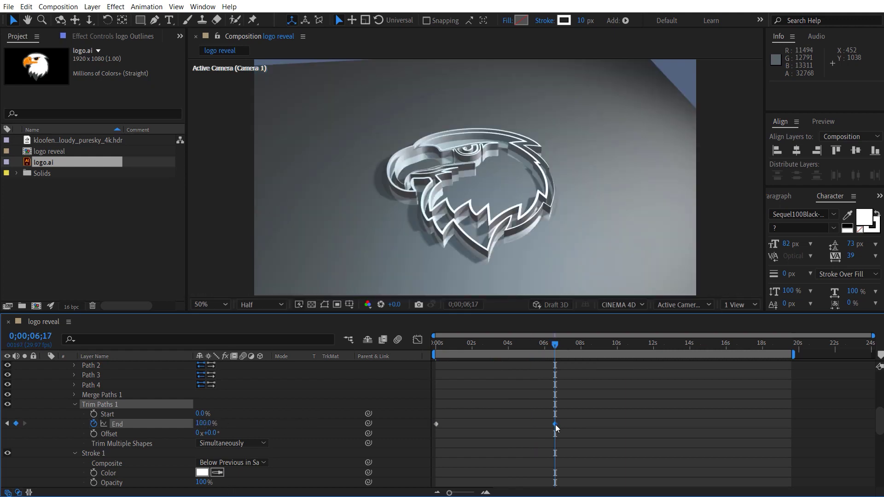
drag(556, 424, 566, 424)
click(591, 343)
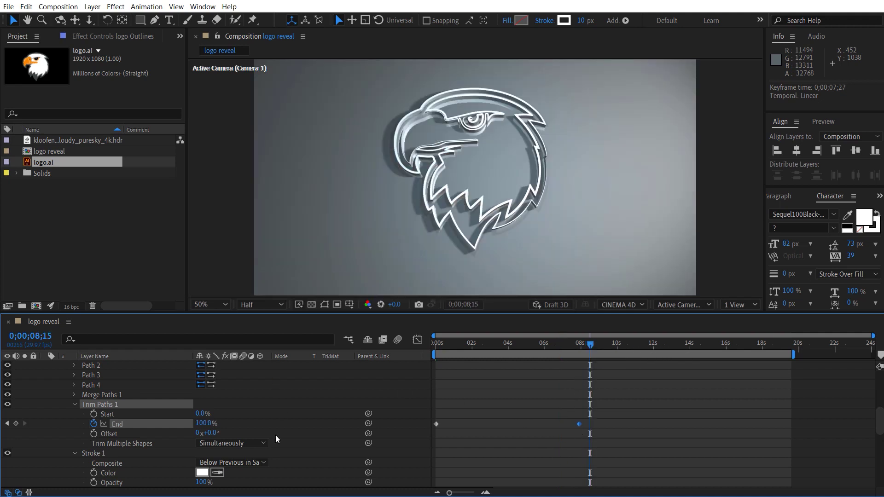
click(75, 405)
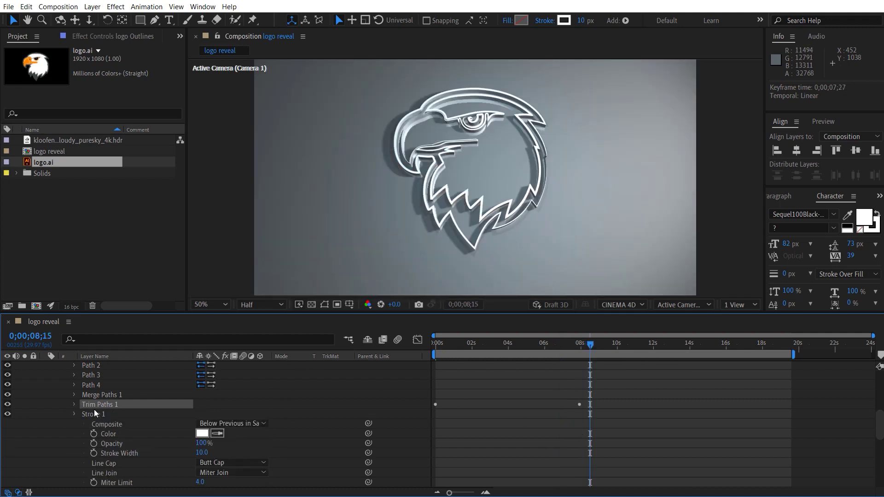
click(75, 414)
drag(590, 343, 436, 344)
key(space)
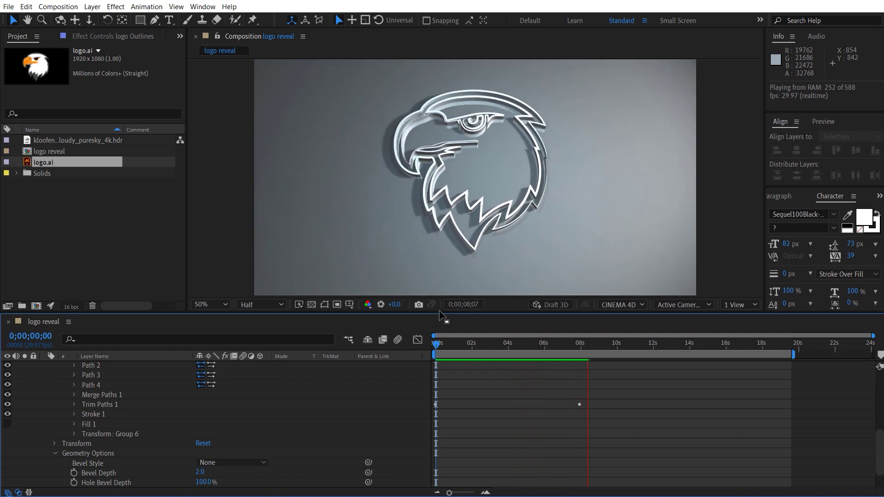
Step: Try dashes on Group 6's stroke (Dash 10, adjusted Gap), then remove them for a solid outline
key(space)
drag(464, 345, 489, 345)
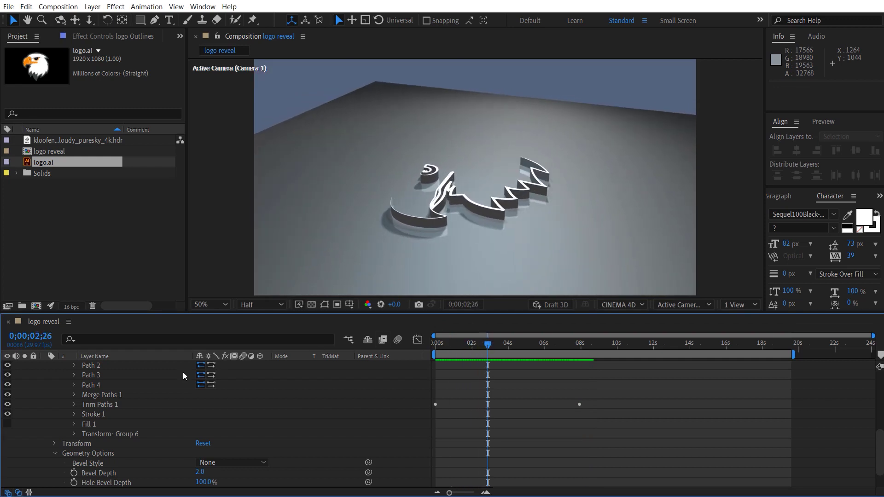
click(74, 414)
scroll(76, 447, down, 2)
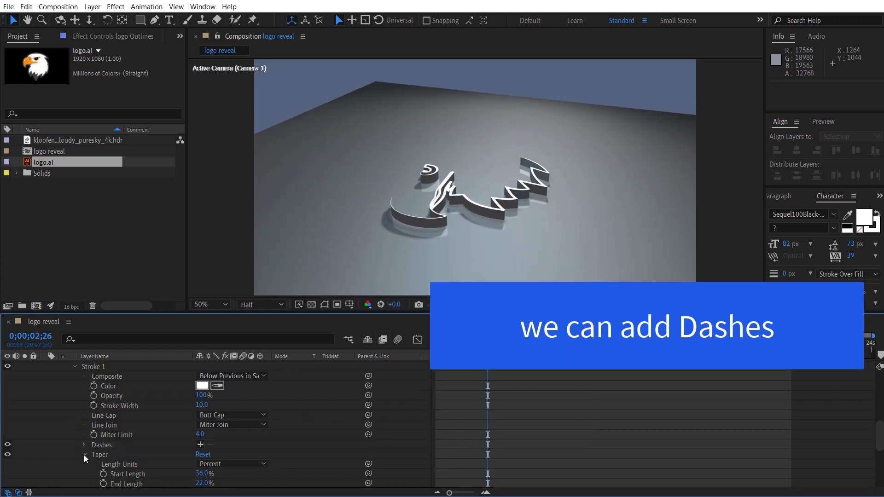
click(85, 456)
click(201, 445)
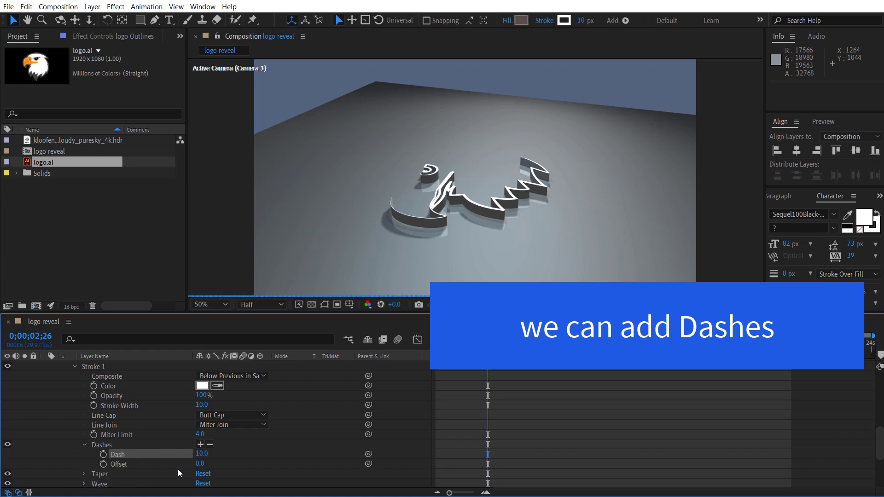
click(201, 445)
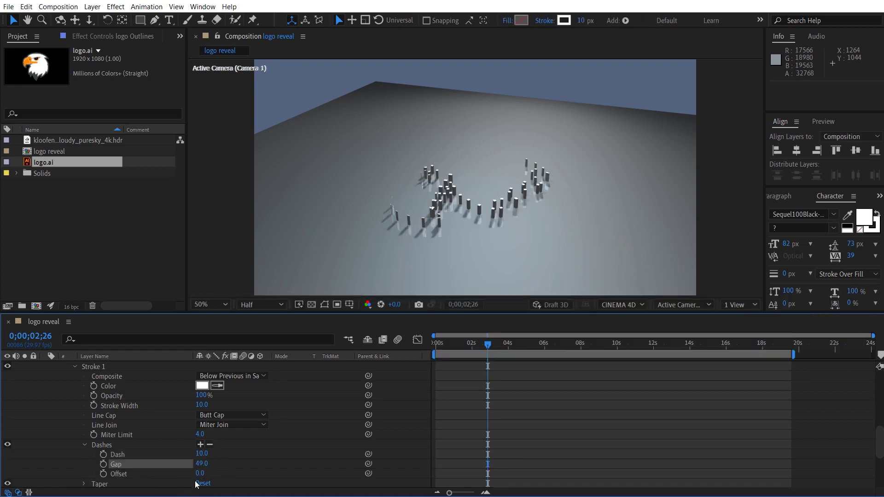
drag(189, 469, 201, 470)
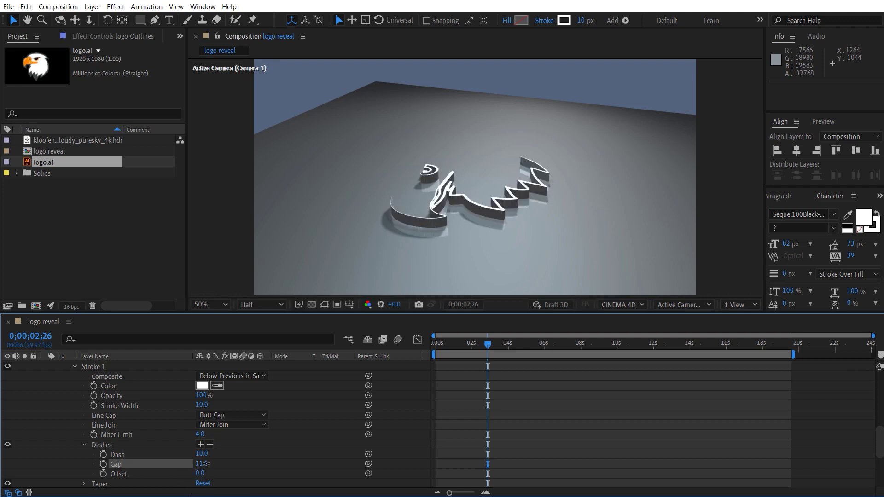
click(210, 444)
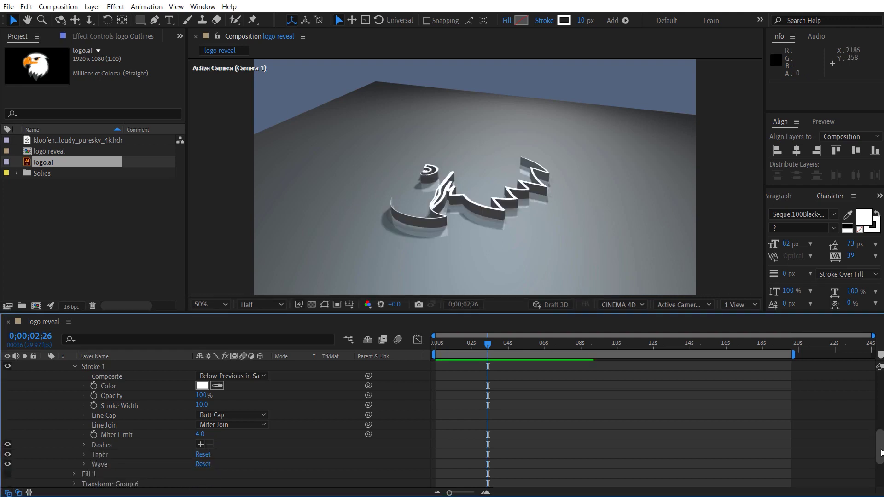
scroll(164, 424, up, 3)
click(74, 421)
Step: Keyframe logo Outlines' Opacity to fade from 100% to 0% by about 9;14
scroll(82, 431, up, 4)
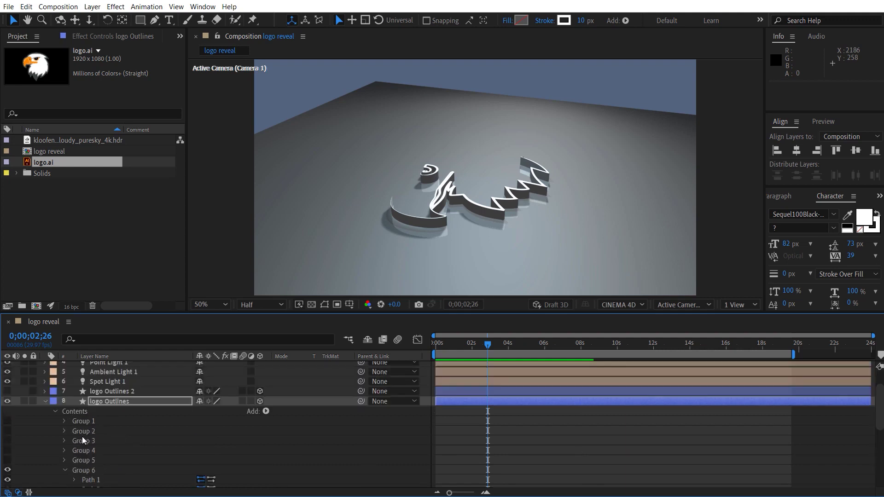
click(46, 402)
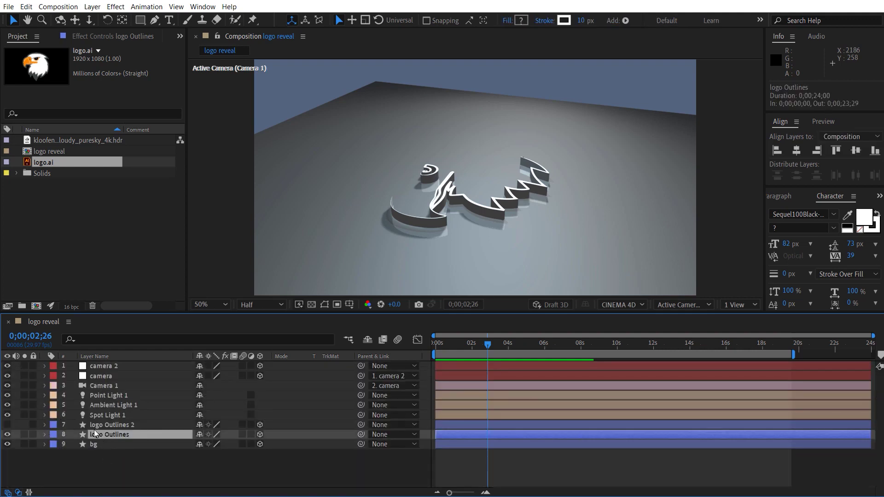
drag(444, 352, 556, 348)
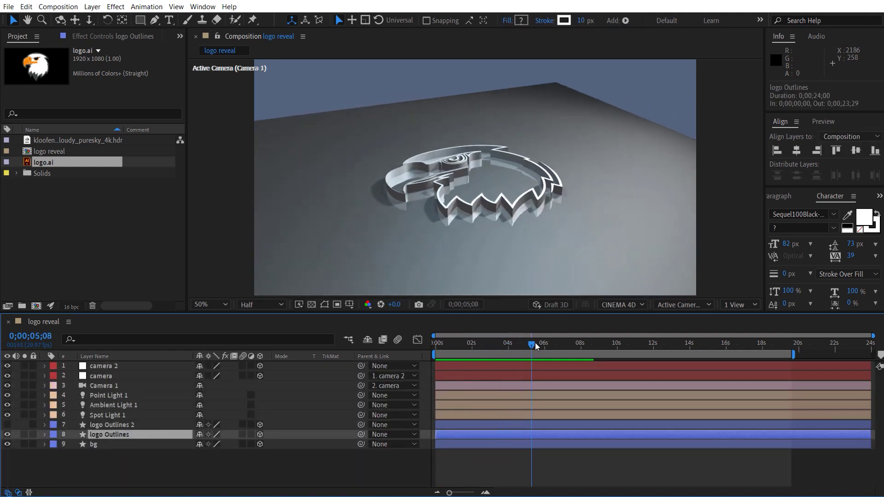
drag(556, 348, 576, 348)
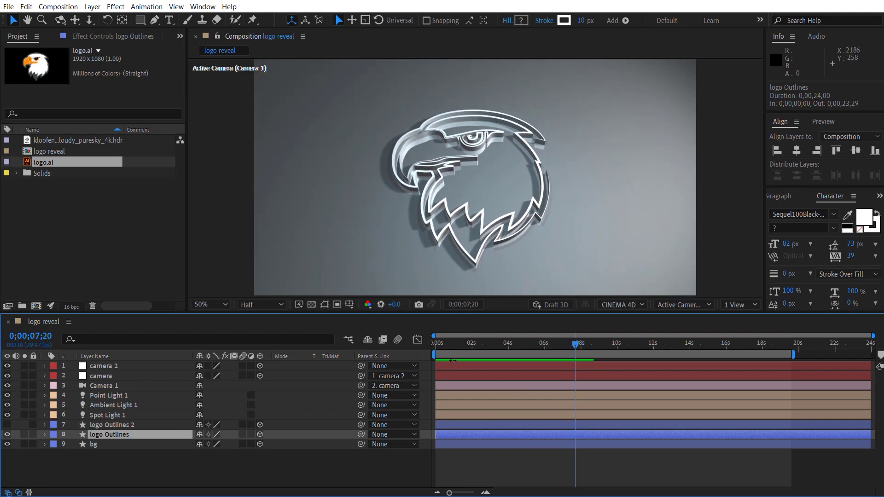
key(t)
click(74, 445)
drag(575, 445, 557, 445)
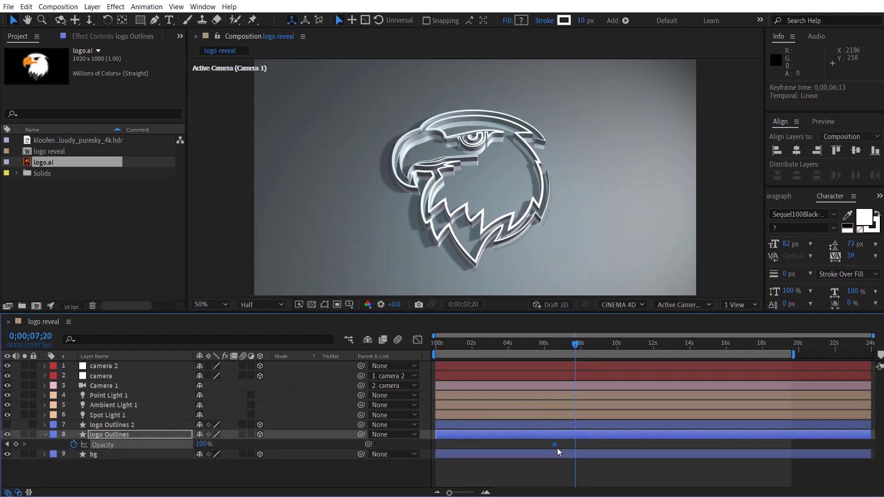
click(598, 353)
click(608, 352)
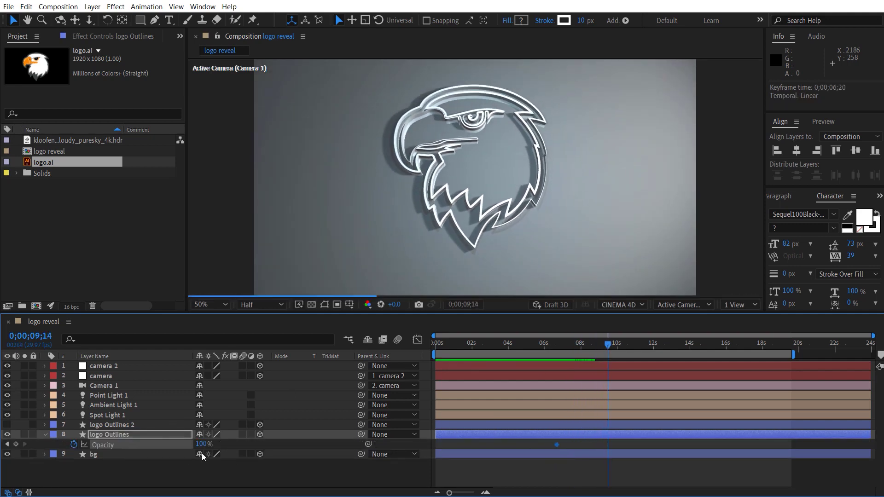
click(204, 444)
text(0)
key(Return)
Step: Keyframe logo Outlines 2 Opacity from 0% at 7;09 to 100% at 10;07, then preview
click(102, 425)
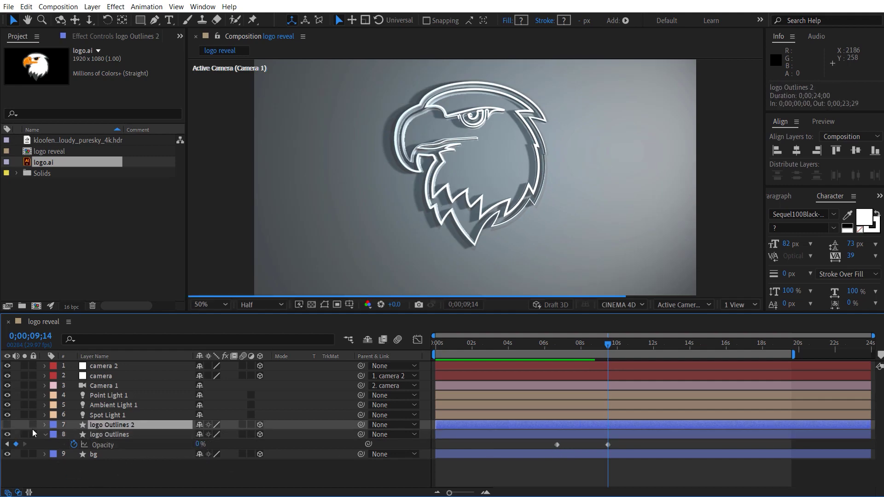
click(6, 425)
key(t)
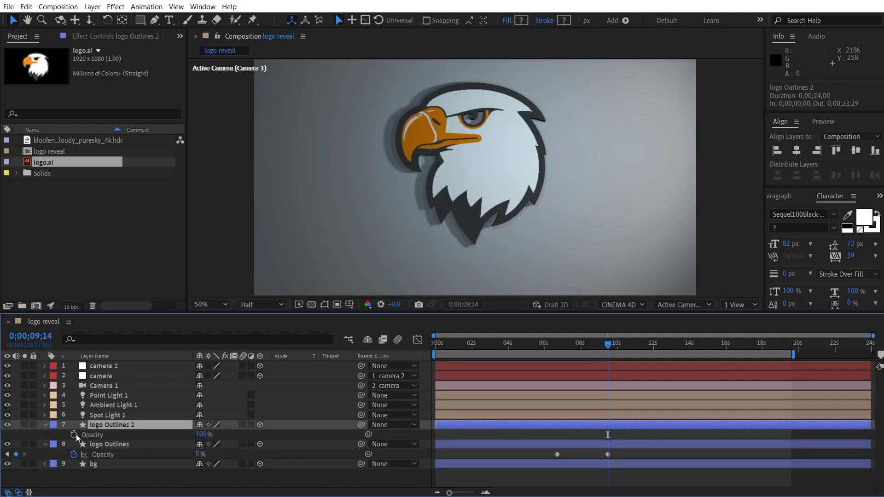
click(74, 435)
drag(608, 435, 622, 434)
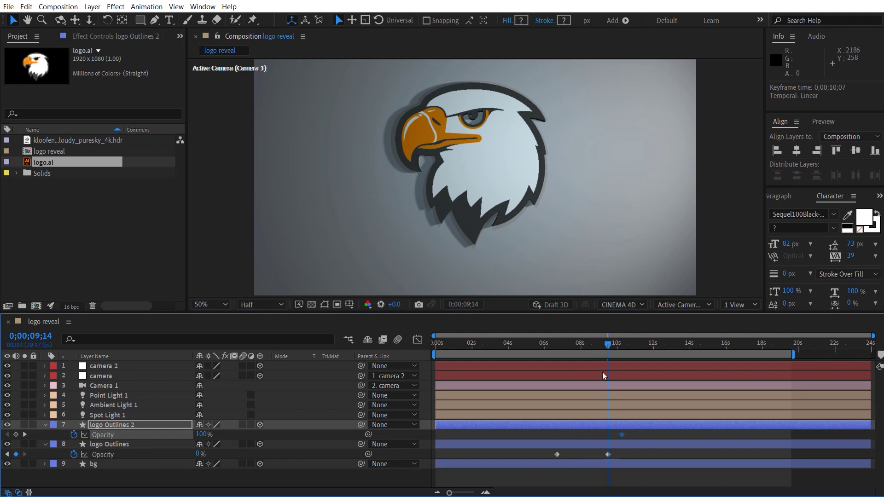
drag(610, 350, 580, 358)
text(0)
key(Return)
key(alt+bracketleft)
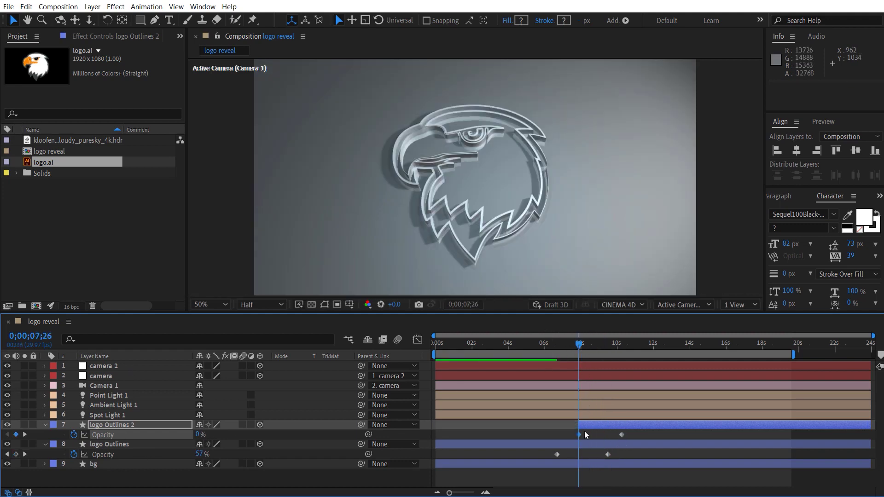
drag(580, 435, 566, 436)
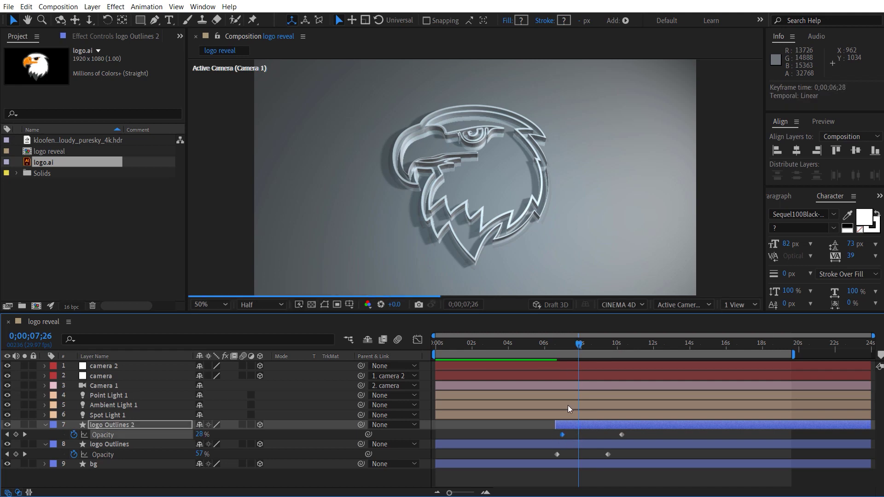
drag(578, 342, 624, 351)
Step: Play back the cross-fade, then collapse the opacity properties and deselect the logo layers
key(comma)
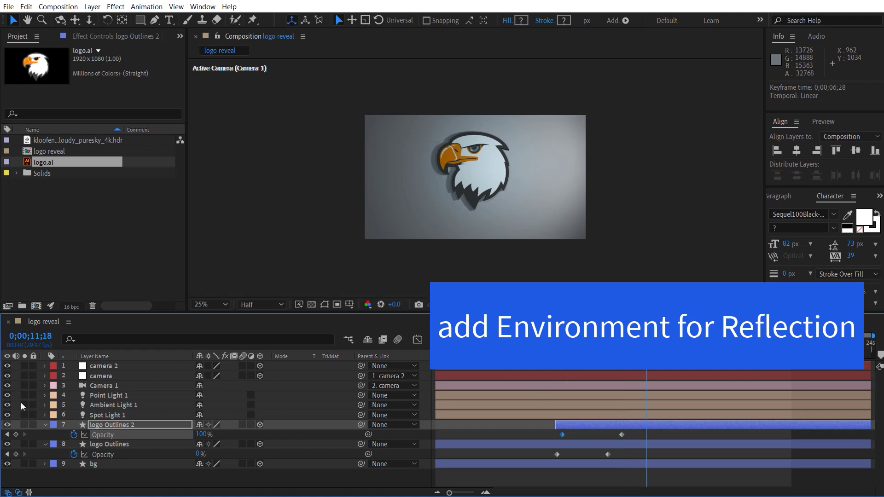
click(45, 424)
click(45, 435)
Step: Add the kloofendal cloudy-sky HDR to the composition as an Environment Layer
click(59, 480)
click(86, 139)
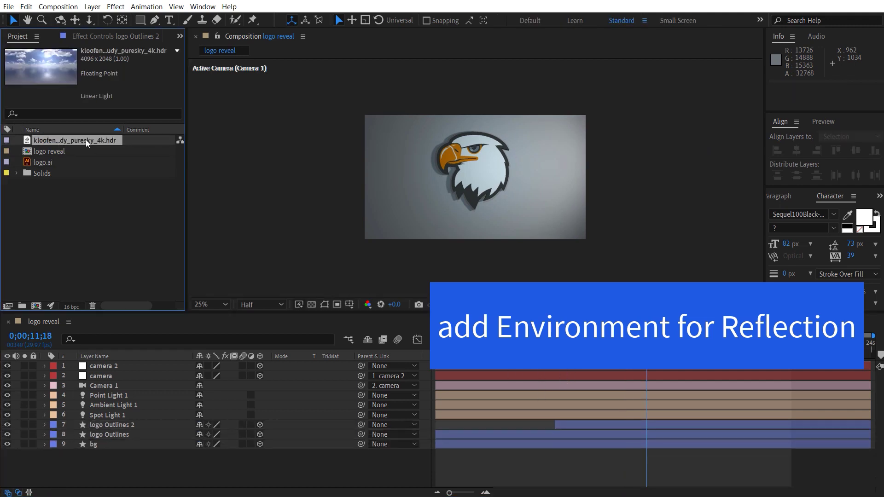
drag(85, 140, 104, 478)
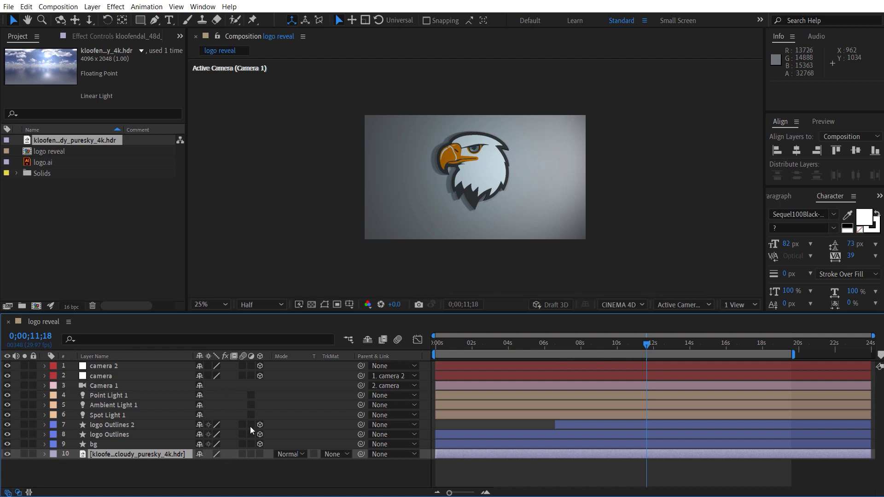
right_click(115, 462)
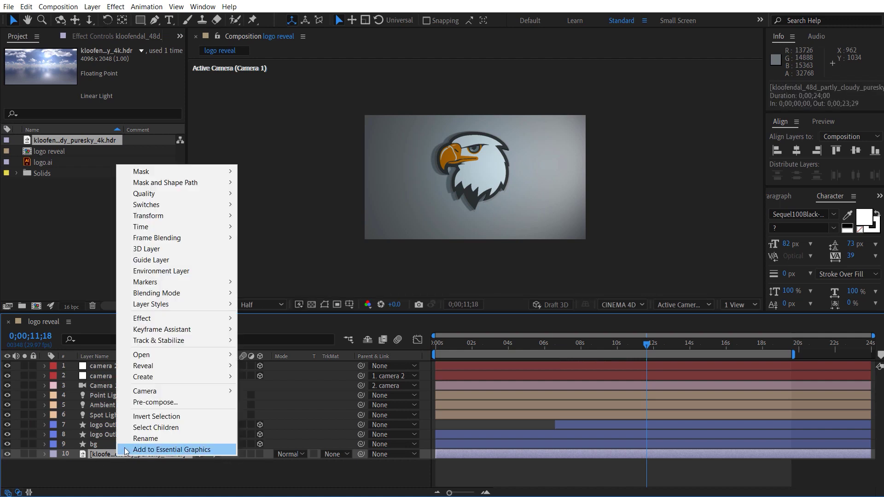
click(174, 273)
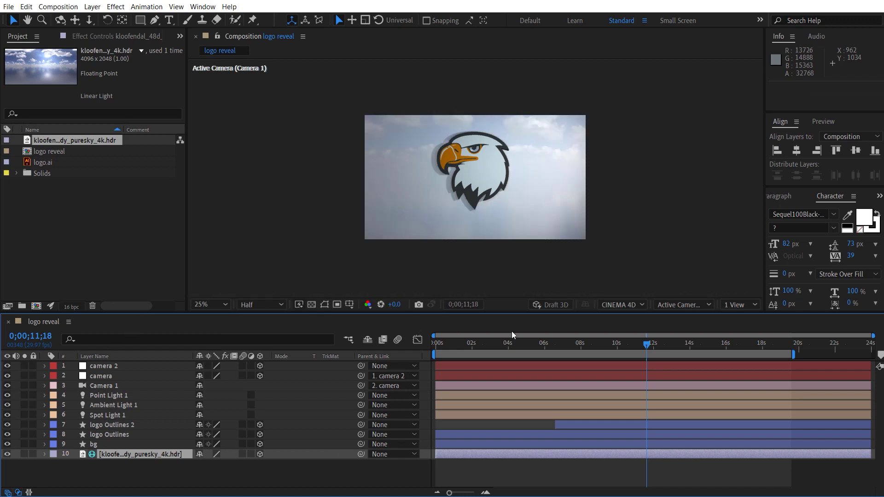
Step: Check the cloud reflections at 2;17, 5;21, 7;07 and 8;27
click(483, 344)
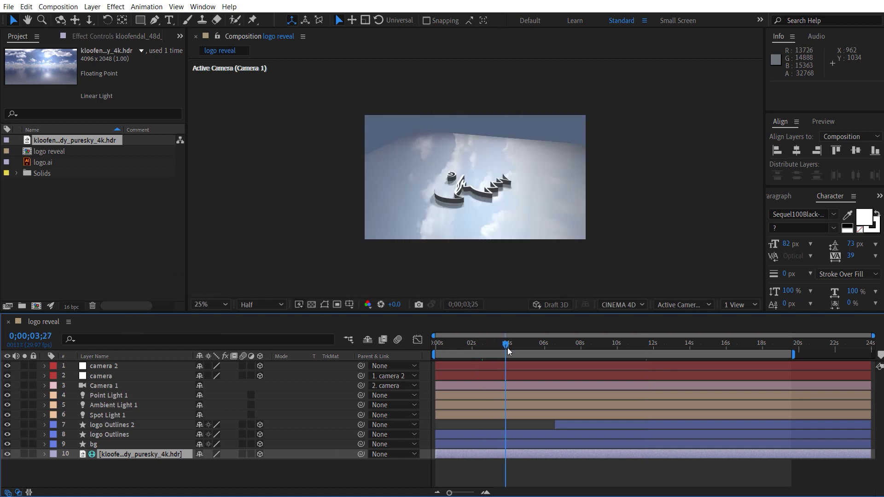
click(540, 345)
click(568, 344)
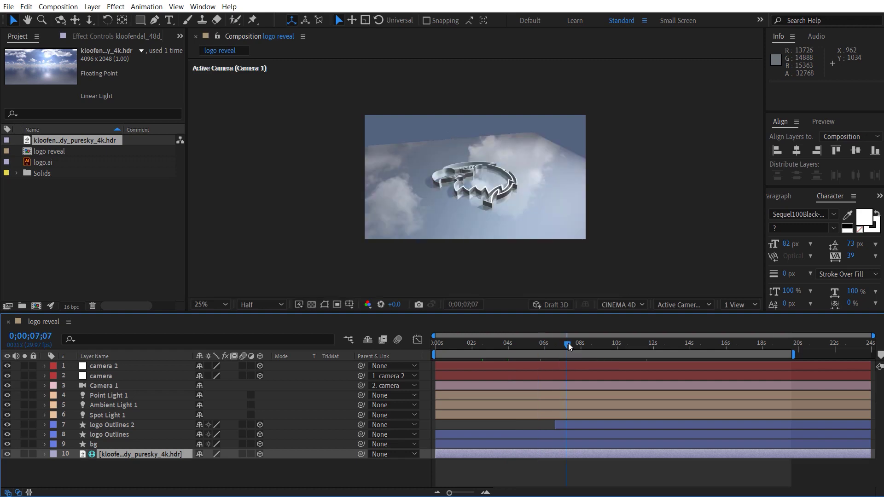
click(597, 344)
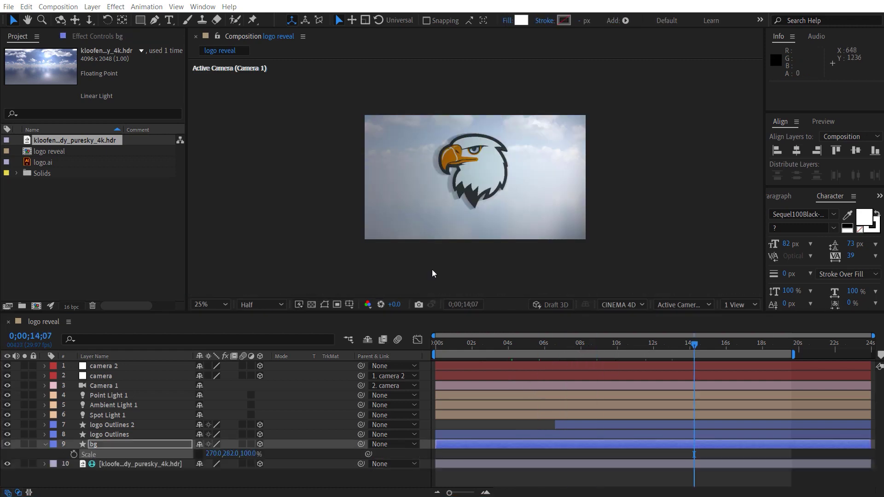
Step: Type 'Vector.Logo' beneath the eagle, centre it horizontally and make it a 3D layer
click(169, 19)
click(438, 216)
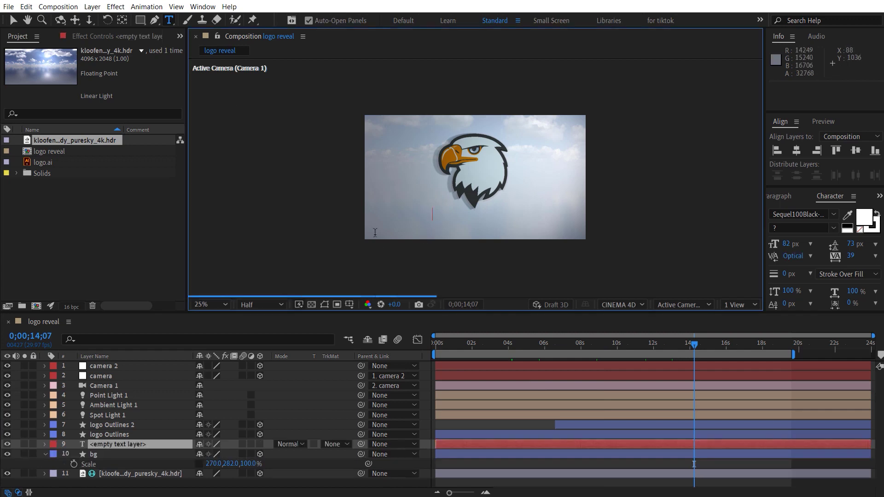
text(Vector)
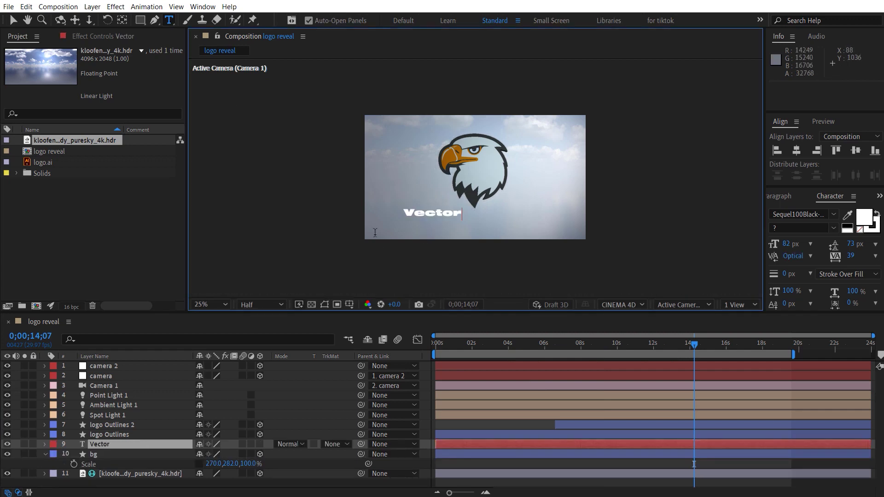
text(.)
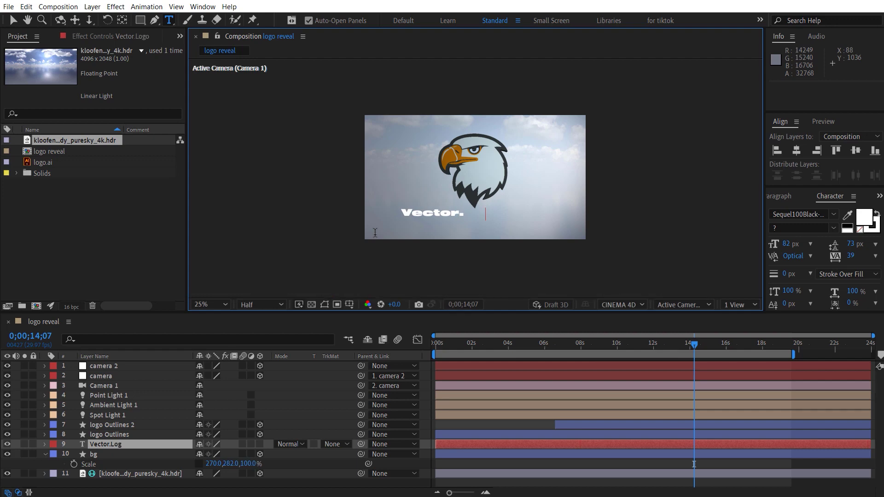
text(Logo)
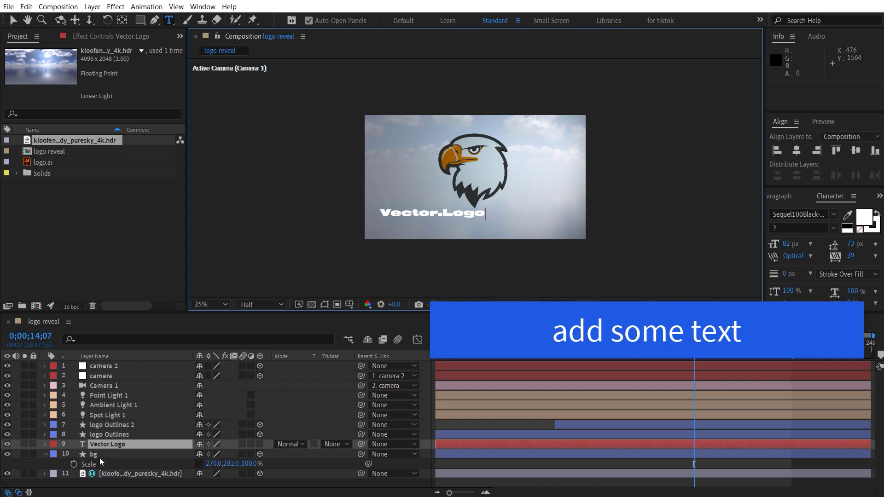
click(798, 150)
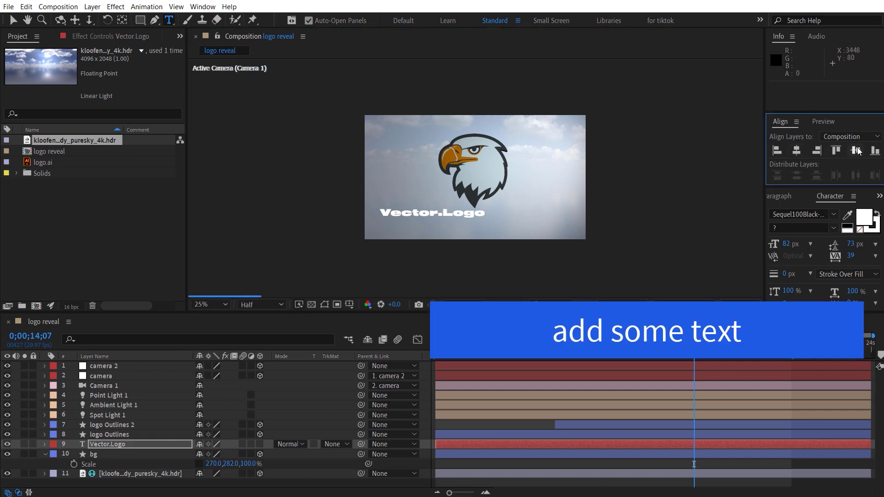
click(261, 444)
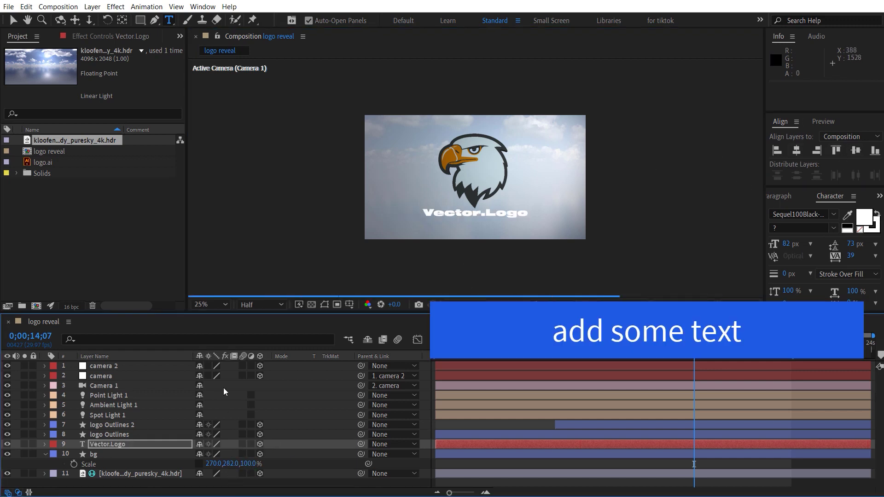
Step: Give the Vector.Logo text an extrusion depth of 78 and move it further down
click(44, 444)
click(56, 475)
drag(200, 482, 236, 482)
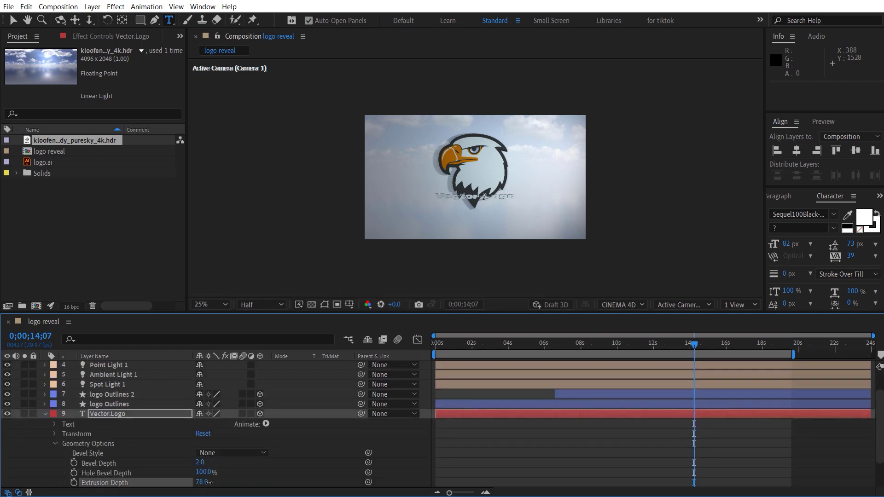
key(u)
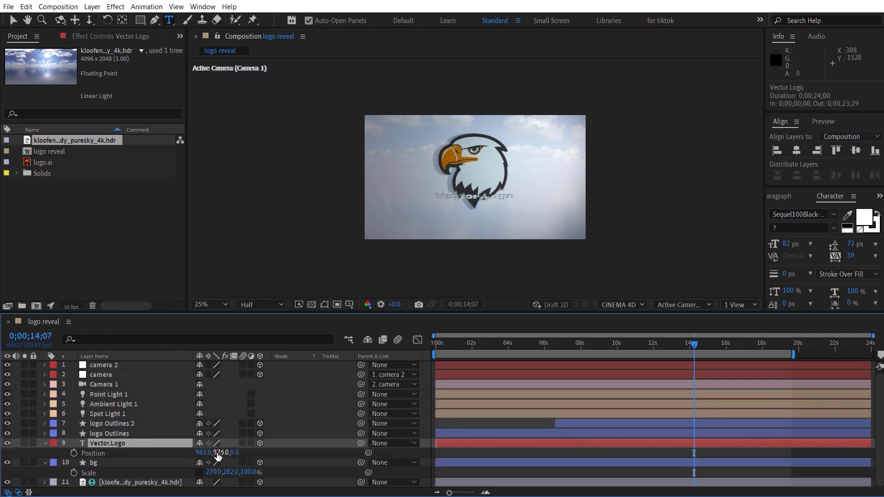
mouse_move(220, 453)
mouse_down()
mouse_move(271, 461)
mouse_move(262, 459)
mouse_up()
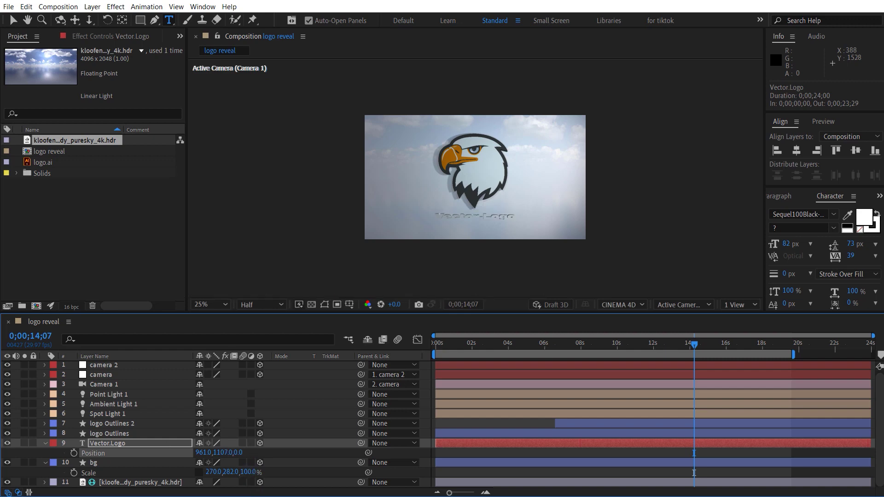
Step: Raise the text material's Diffuse to 100% and set its Position to 1002, 1107, -26
click(45, 444)
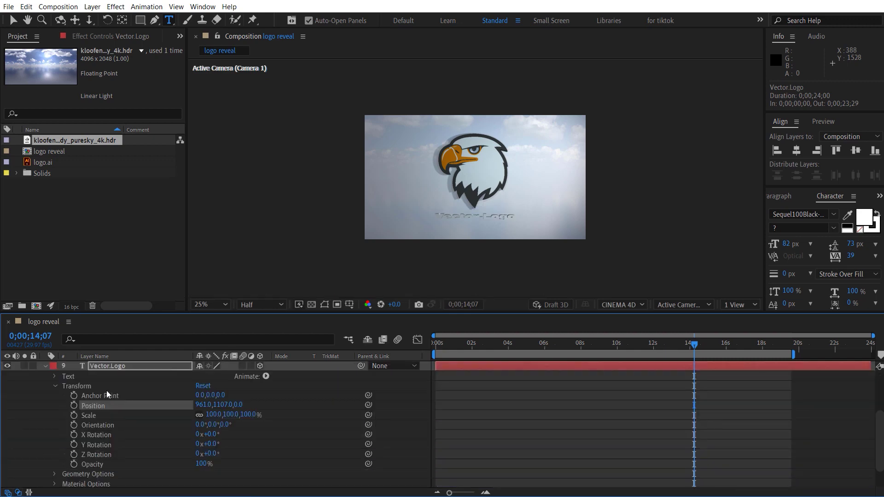
scroll(133, 468, down, 5)
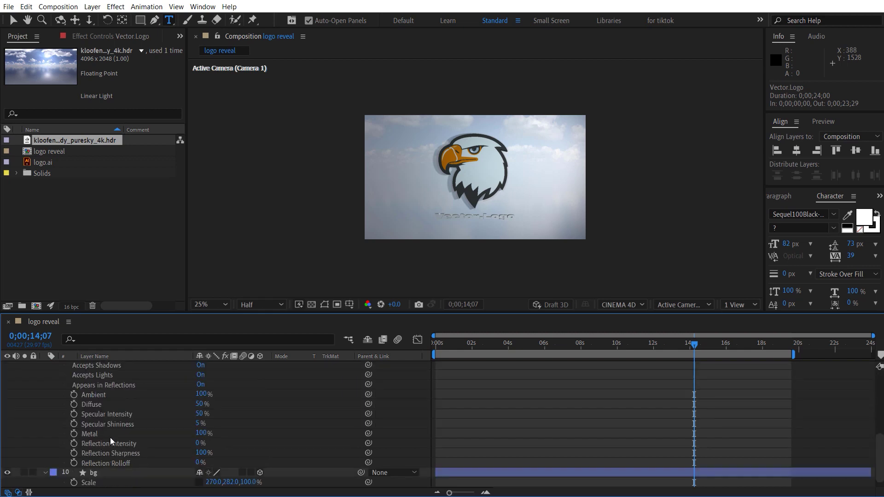
mouse_move(199, 405)
mouse_down()
mouse_move(214, 426)
mouse_move(227, 412)
mouse_up()
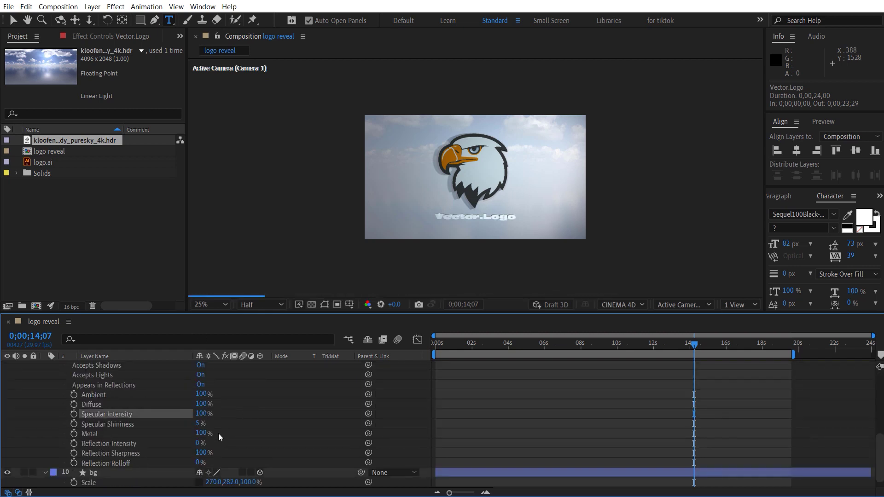
key(p)
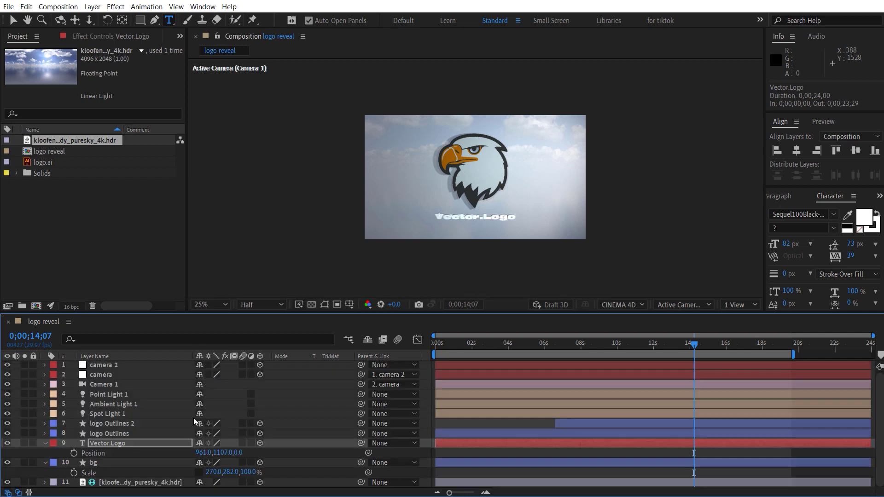
drag(237, 454, 216, 492)
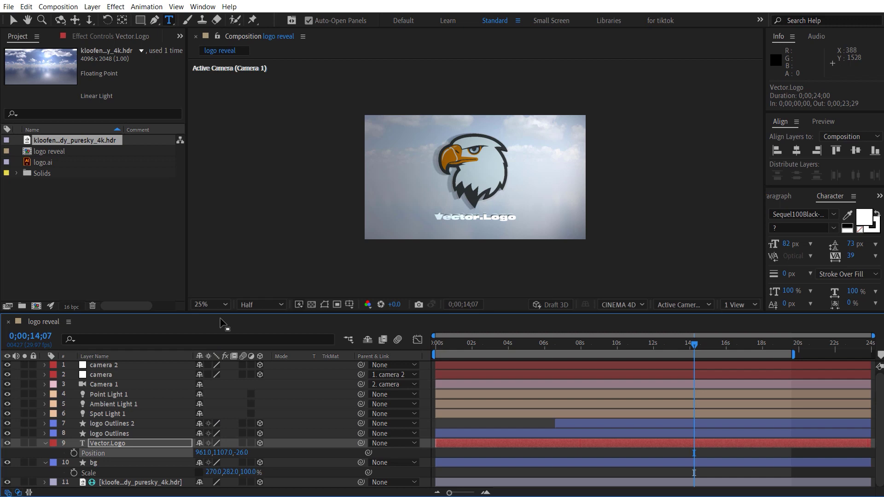
drag(214, 453, 201, 489)
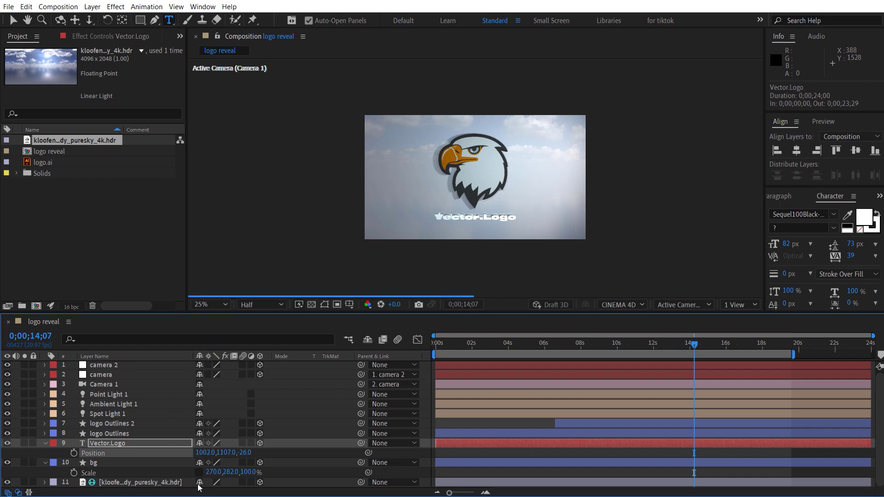
click(45, 444)
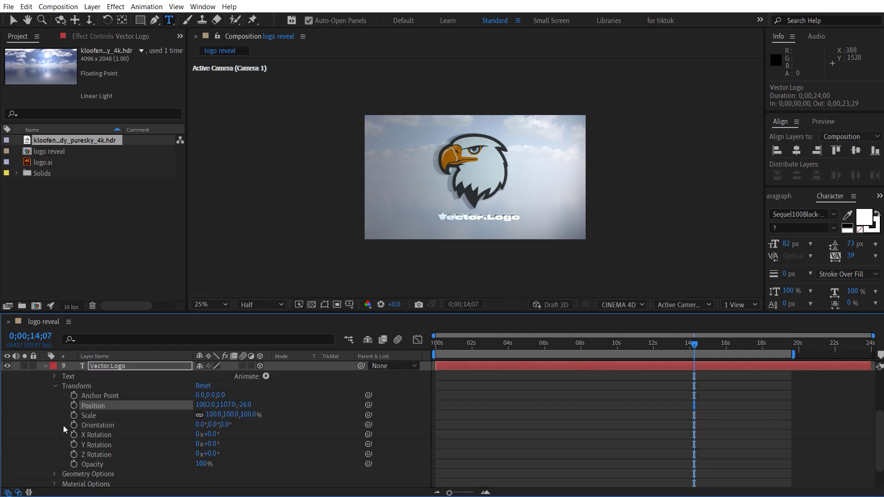
Step: Enable per-character 3D on Vector.Logo and add a Position text animator
click(55, 387)
click(266, 424)
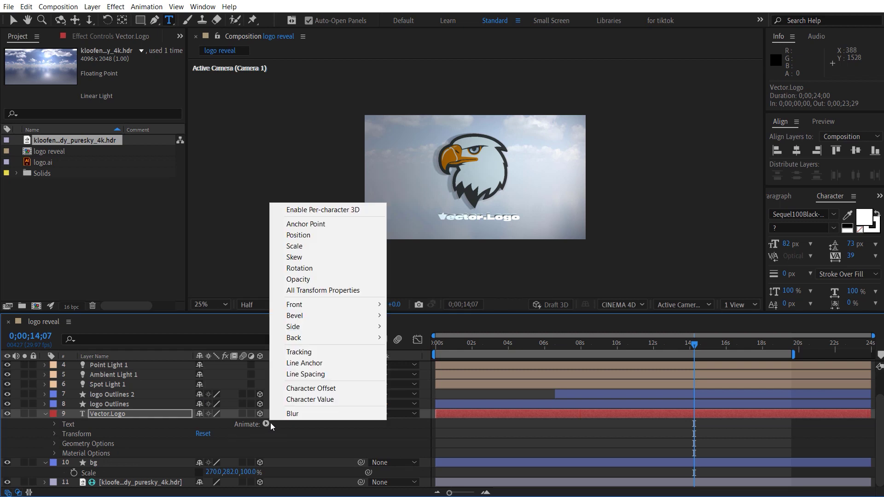
click(325, 207)
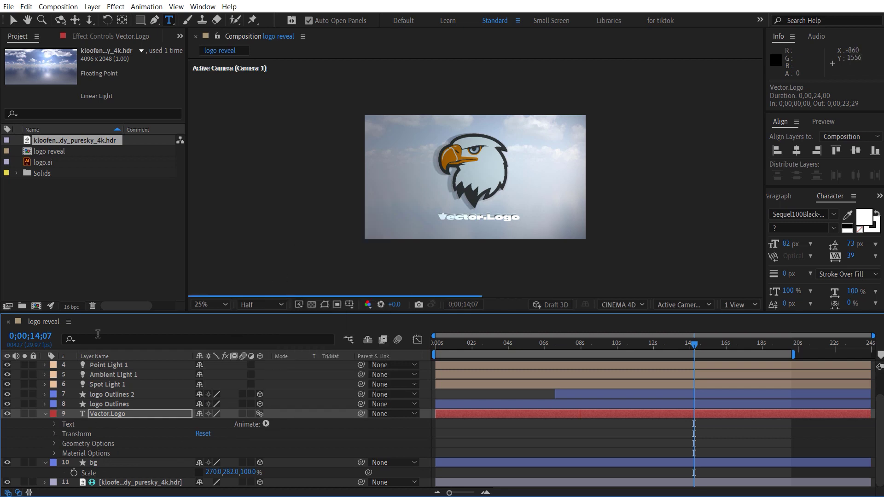
click(266, 424)
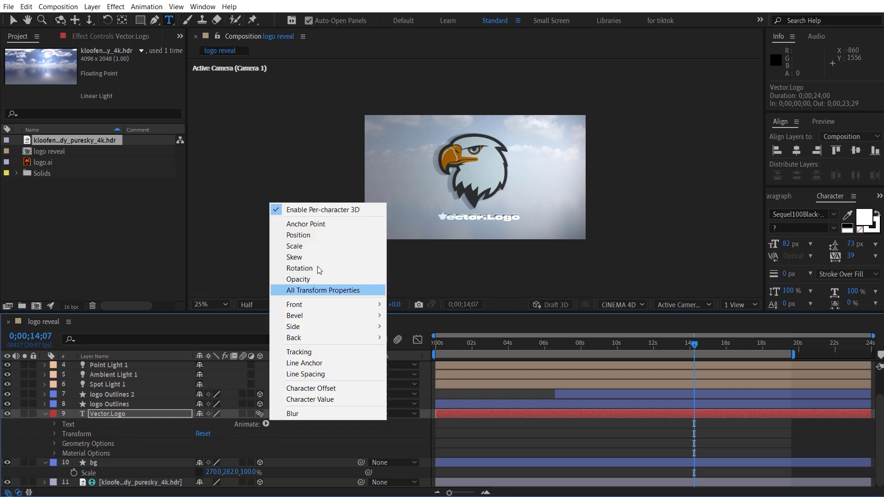
click(321, 234)
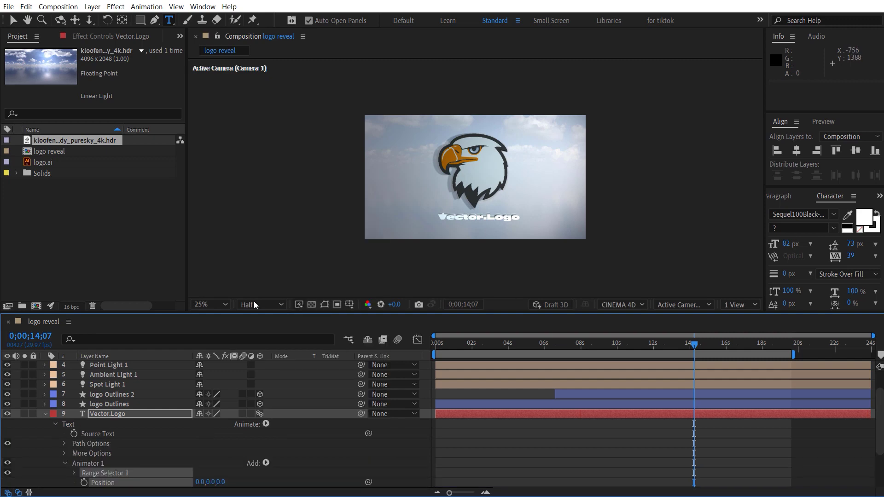
Step: Rename the animator to 'pos' and push the letters back to Position Z -954
click(94, 464)
key(Return)
text(s)
key(Return)
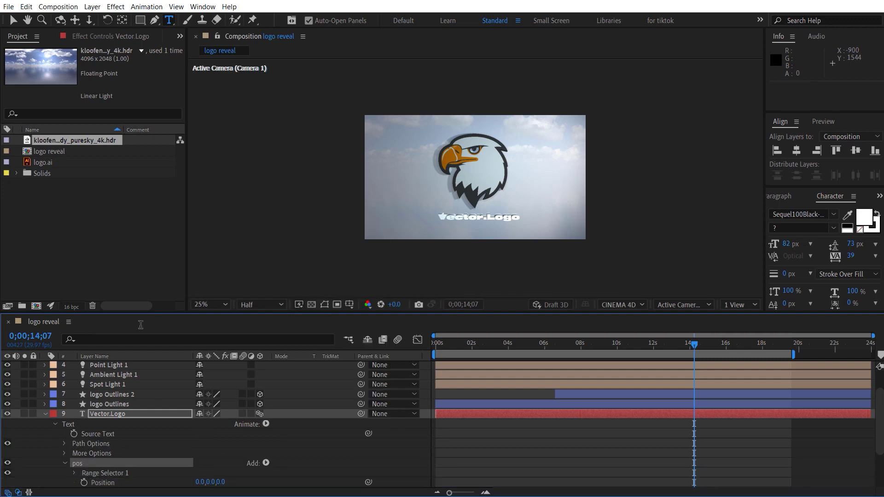
drag(222, 482, 185, 482)
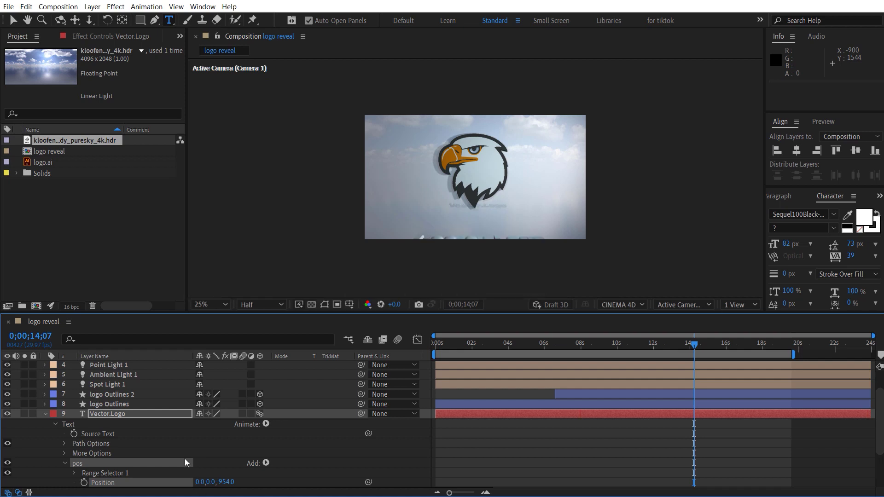
Step: Add Rotation to the pos animator and turn the letters to Y Rotation -99°
click(266, 464)
mouse_move(290, 468)
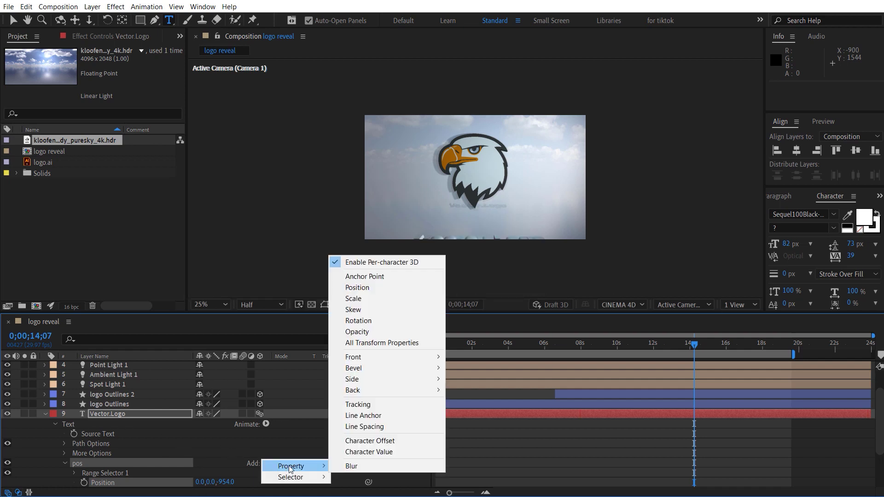
click(385, 322)
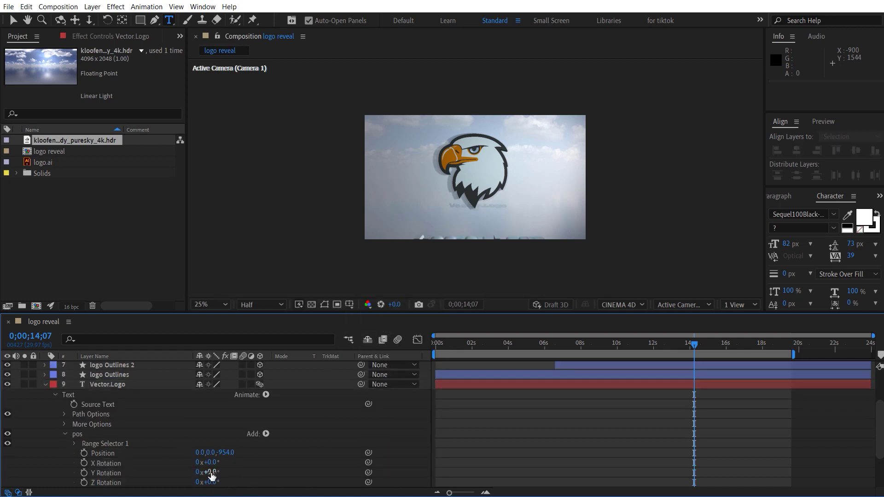
drag(215, 473, 189, 489)
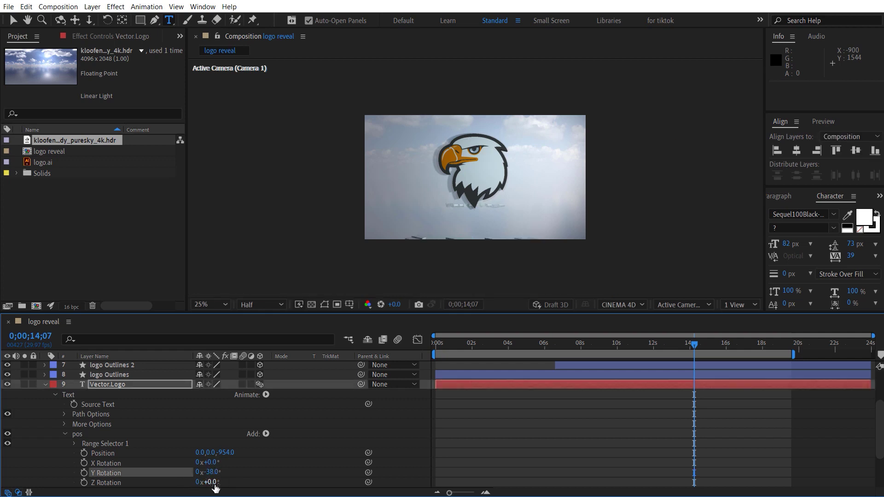
drag(212, 472, 188, 482)
Step: Trim the text's in-point near 12;19 and keyframe Range Selector Start from 0% to 100% at 15;24
click(74, 443)
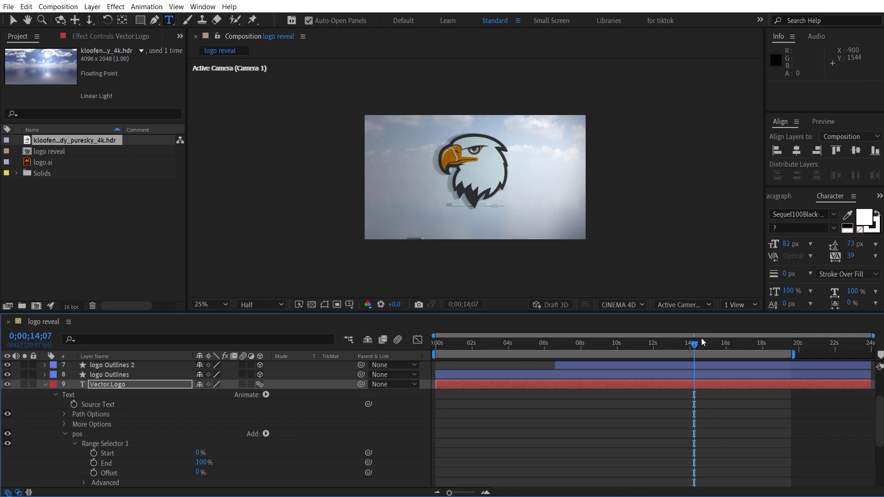
mouse_move(701, 338)
mouse_down()
mouse_move(666, 341)
mouse_move(708, 346)
mouse_up()
key(alt+bracketleft)
click(93, 454)
drag(200, 453, 253, 452)
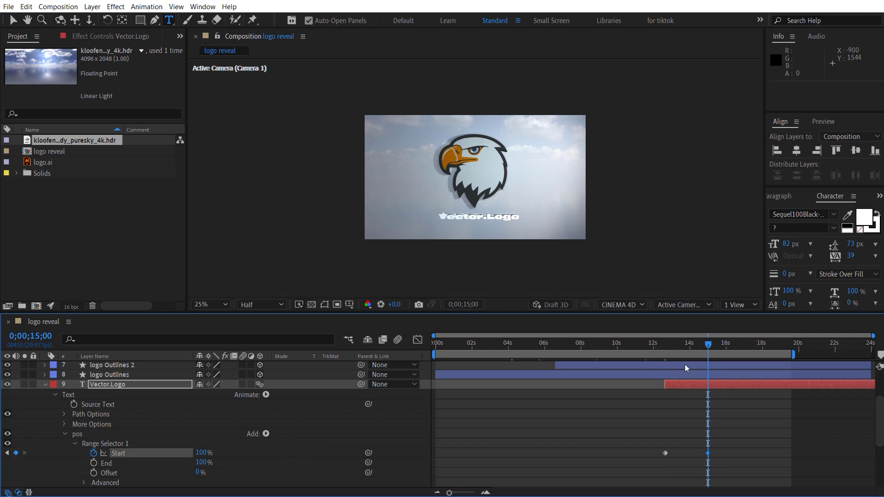
drag(712, 454, 726, 454)
Step: Preview the letter-by-letter reveal at 13;03, 13;15, 14;26 and 16;02
click(673, 342)
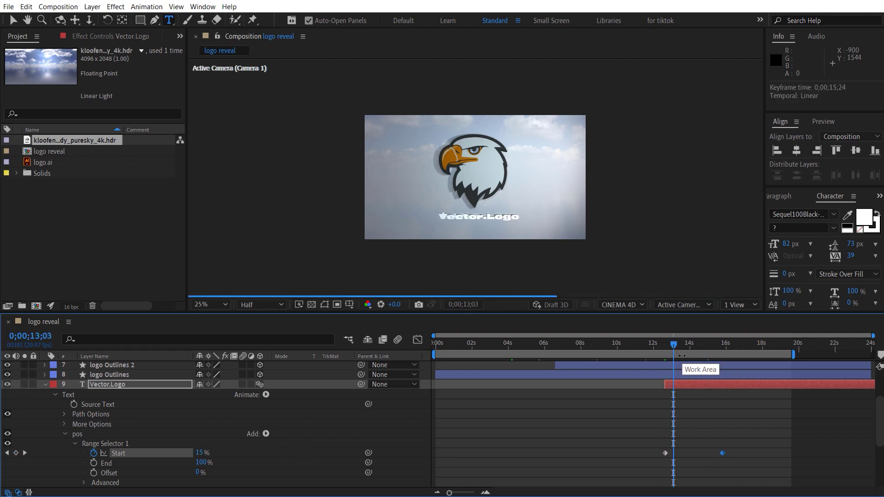
click(681, 344)
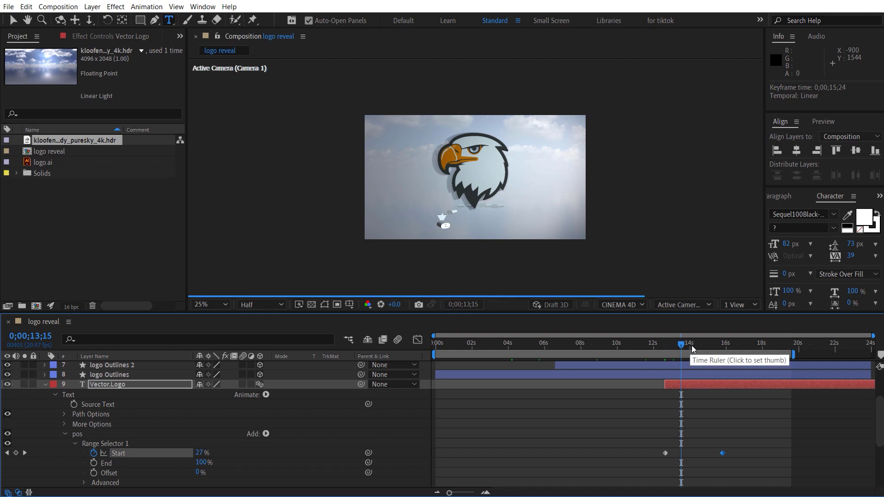
click(692, 344)
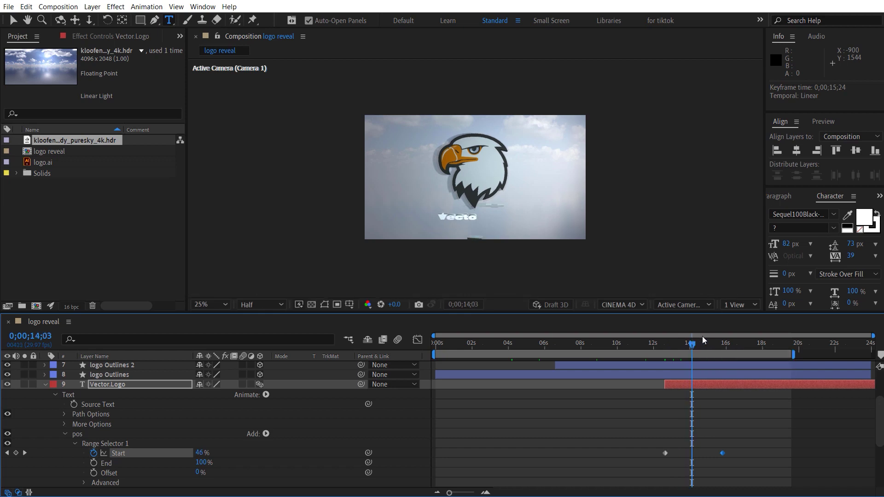
click(706, 343)
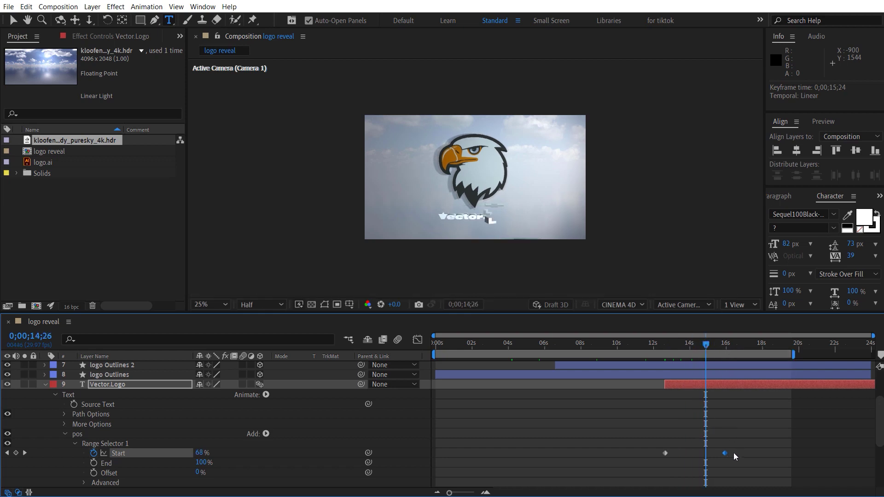
click(727, 344)
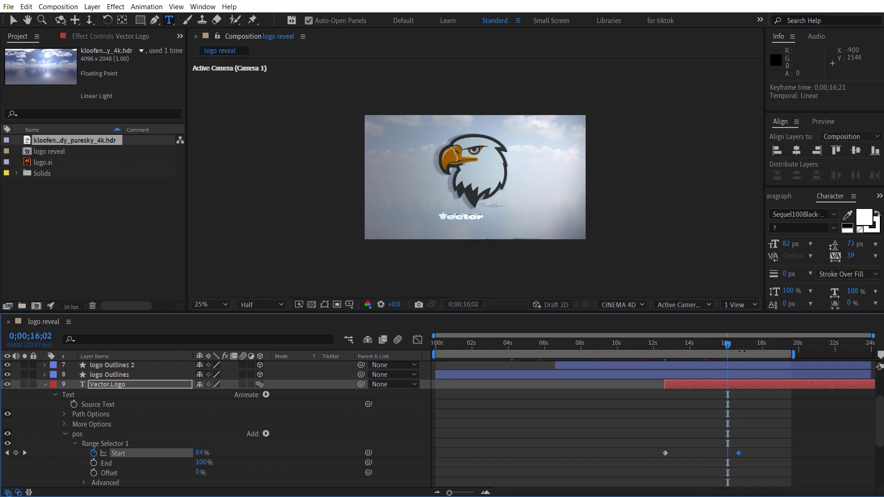
drag(732, 347, 741, 347)
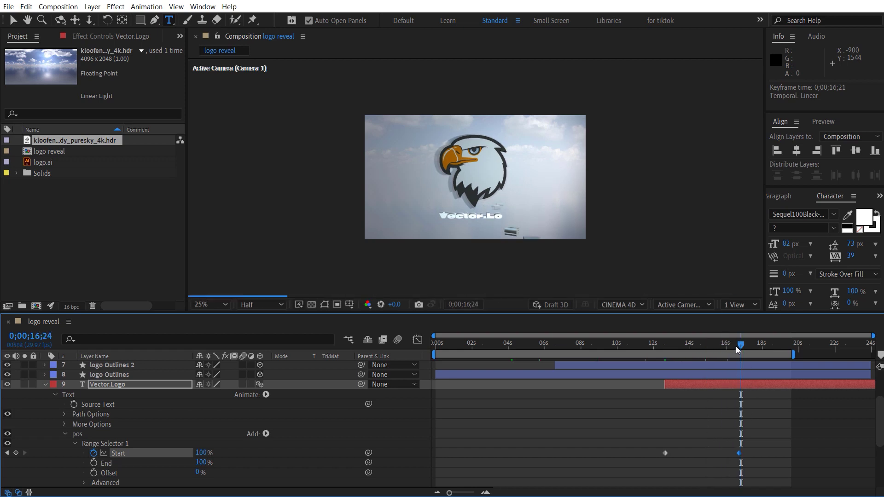
click(66, 434)
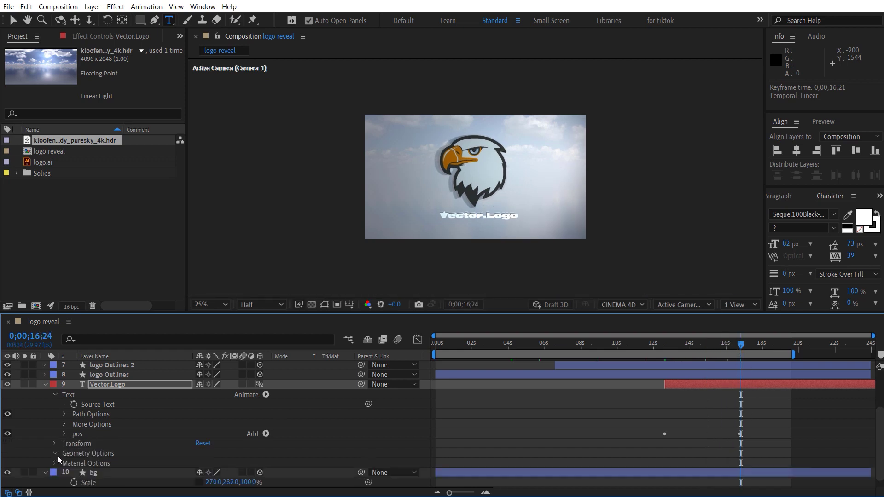
Step: Lower Vector.Logo's Extrusion Depth to 62, check mid-reveal, then reduce it to 35
click(55, 454)
click(202, 482)
text(62)
key(Return)
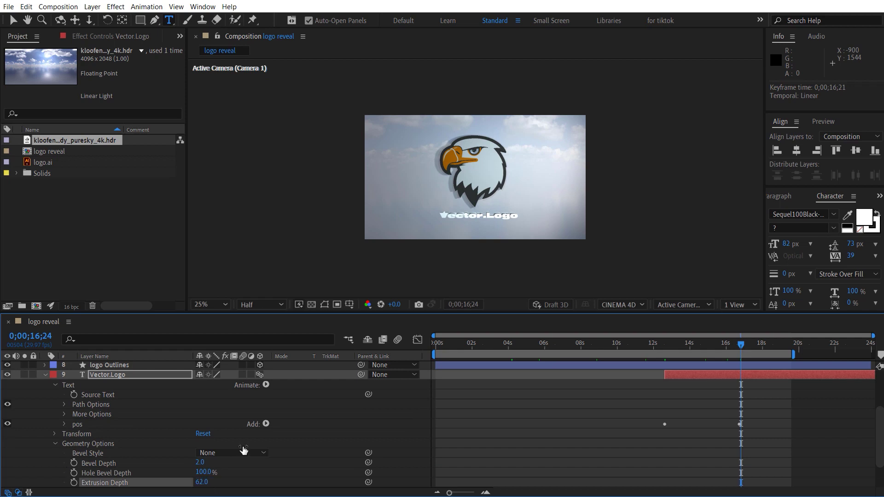
click(701, 344)
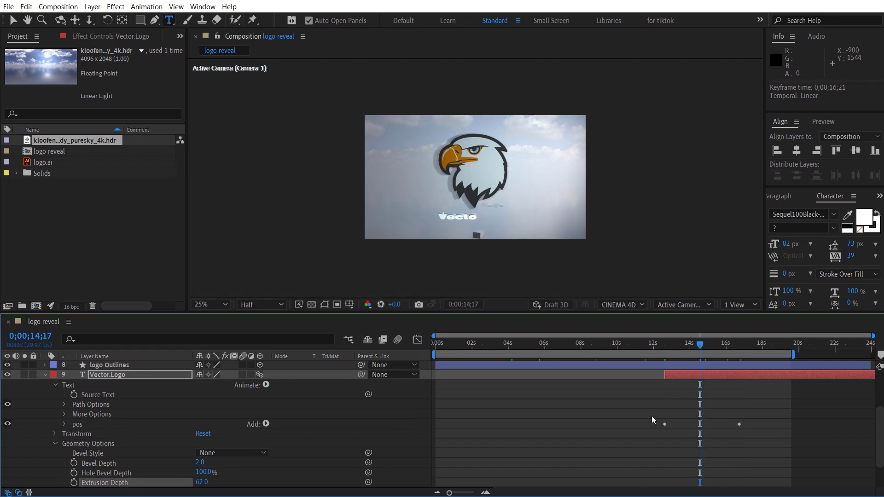
text(35)
key(Return)
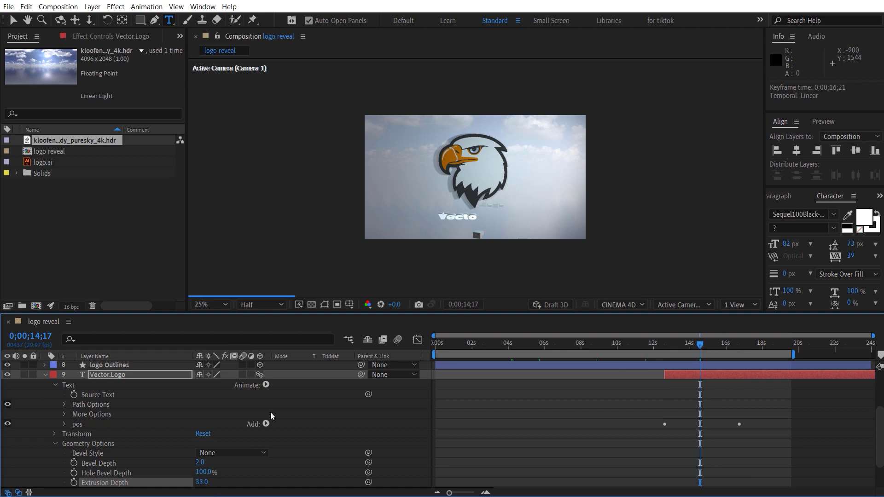